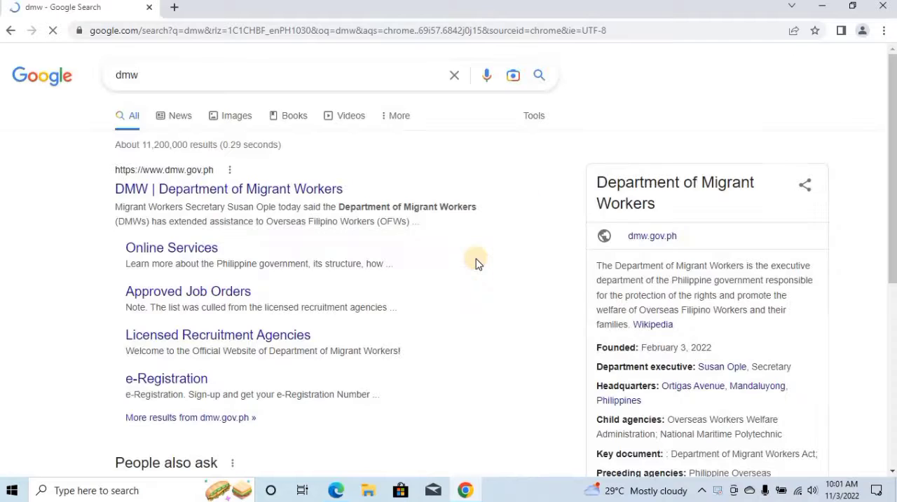
Open the Department of Migrant Workers website and reach its e-Registration Online Services Portal through Online Services.
{"action": "left_click", "coordinate": [302, 191]}
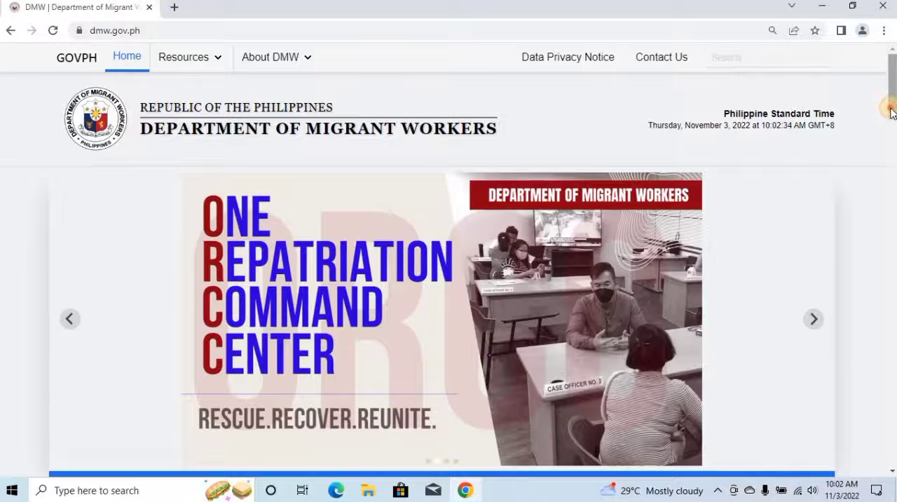
{"action": "scroll", "coordinate": [891, 109], "scroll_direction": "down", "scroll_amount": 2}
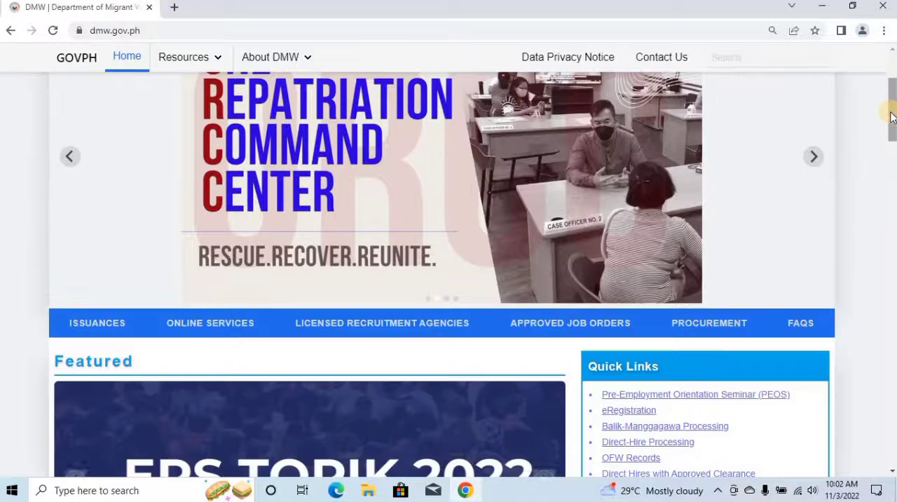
{"action": "left_click", "coordinate": [205, 326]}
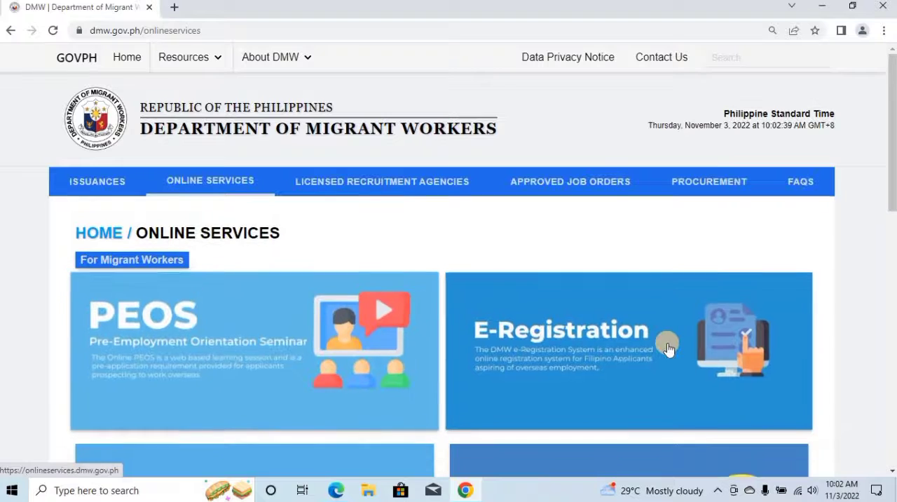
{"action": "scroll", "coordinate": [594, 324], "scroll_direction": "down", "scroll_amount": 1}
{"action": "left_click", "coordinate": [594, 325]}
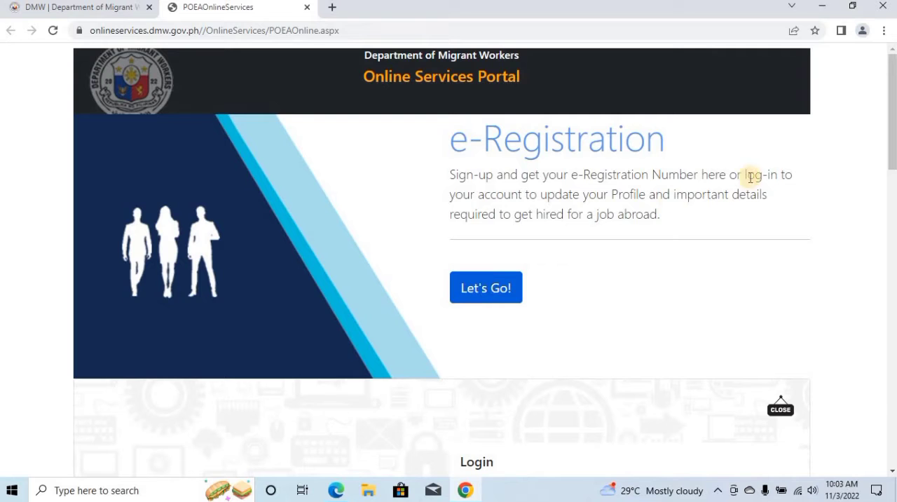
Open the e-Registration login form and sign in to the account.
{"action": "left_click", "coordinate": [463, 293]}
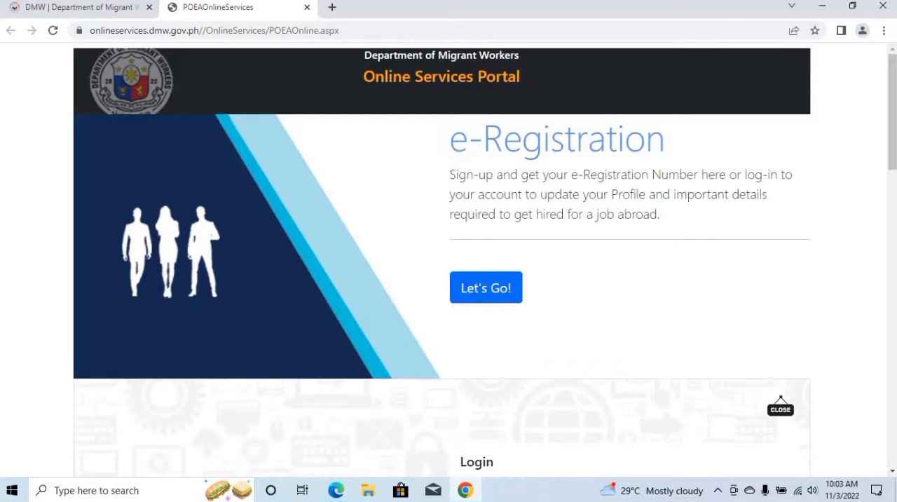
{"action": "left_click_drag", "start_coordinate": [892, 133], "coordinate": [891, 191]}
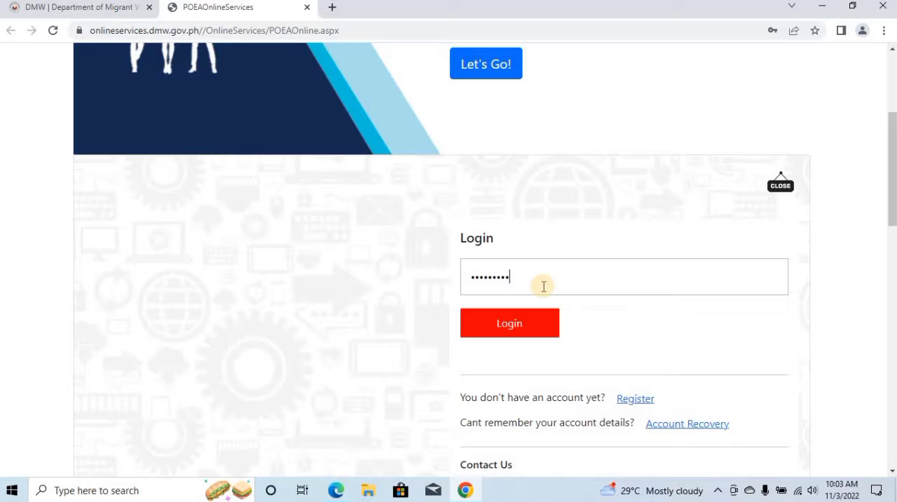
{"action": "left_click", "coordinate": [516, 321]}
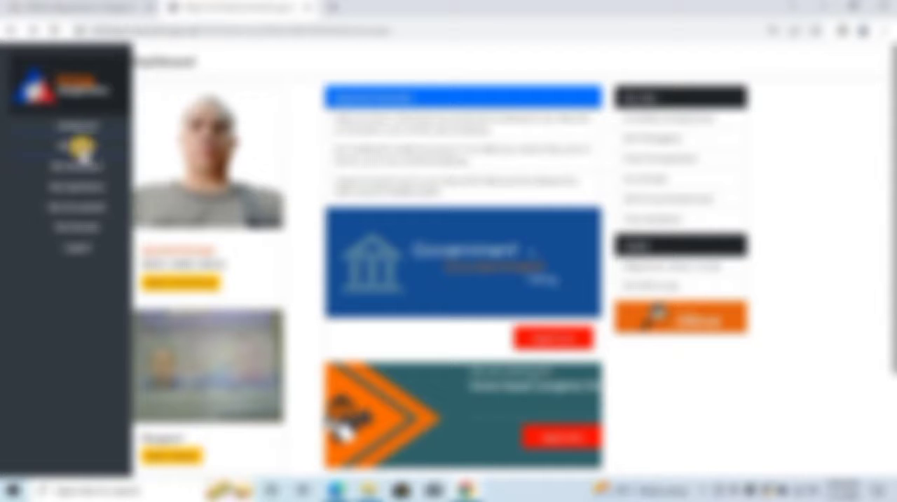
Examine the personal details and address in My Profile, and open the My Education page.
{"action": "left_click", "coordinate": [73, 123]}
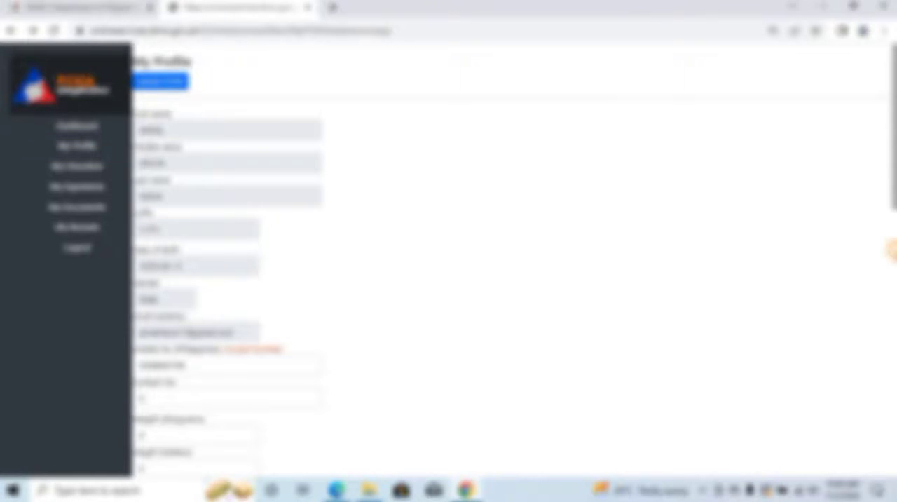
{"action": "left_click", "coordinate": [892, 249]}
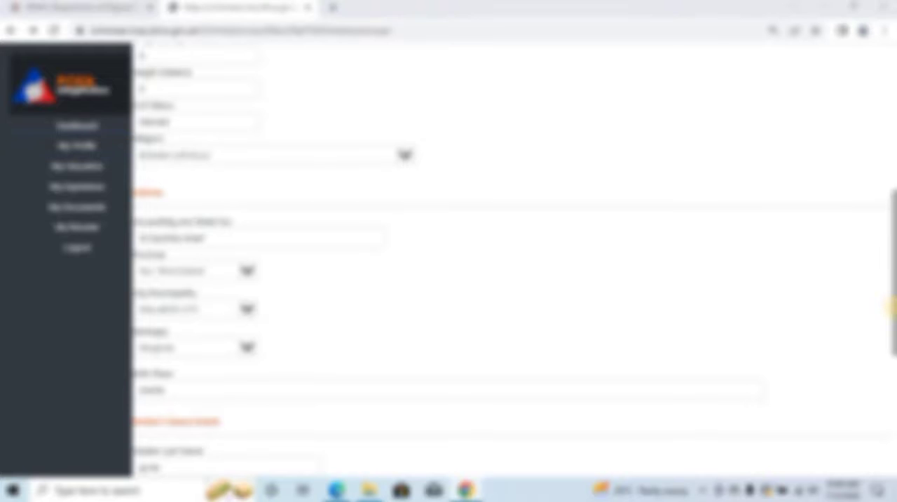
{"action": "left_click_drag", "start_coordinate": [893, 309], "coordinate": [892, 162]}
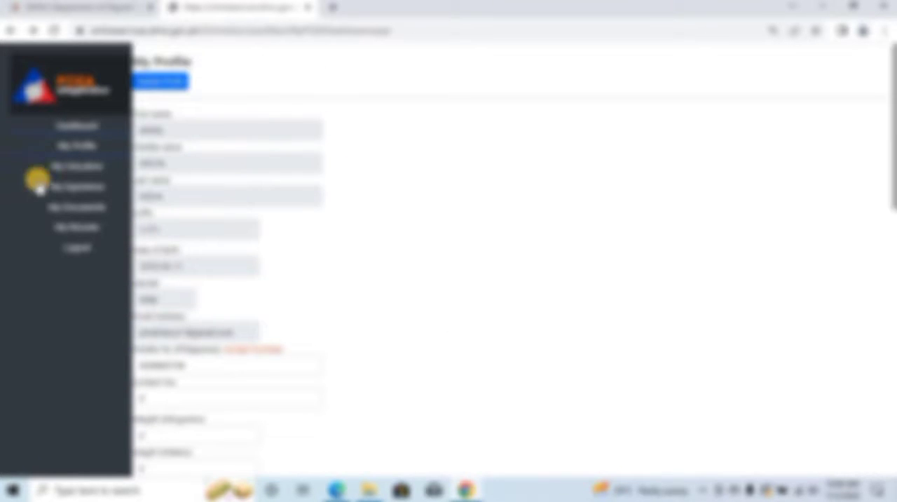
{"action": "left_click", "coordinate": [73, 167]}
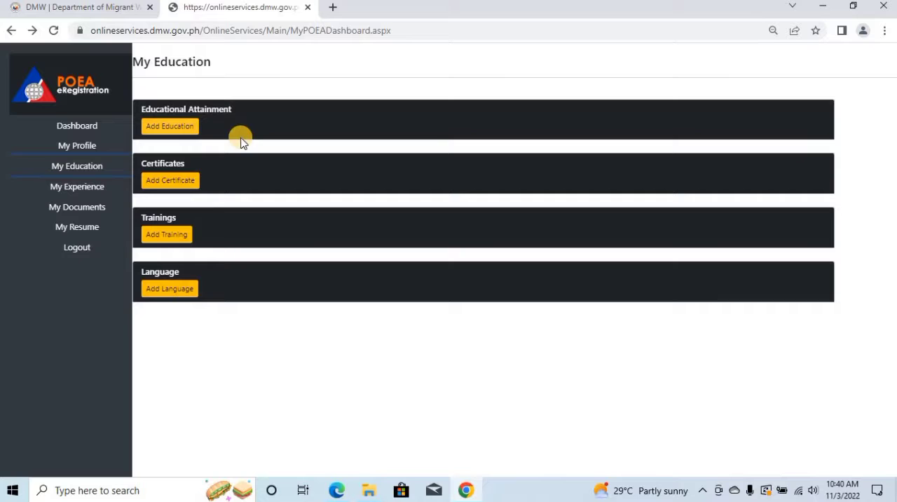
Start an educational attainment record with the category High School Graduate and the academic year 1994.
{"action": "left_click", "coordinate": [181, 131]}
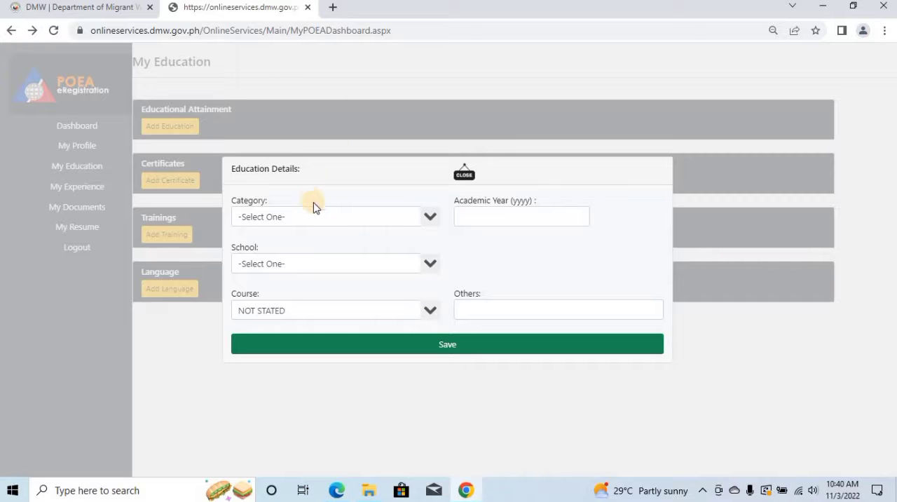
{"action": "left_click", "coordinate": [430, 217]}
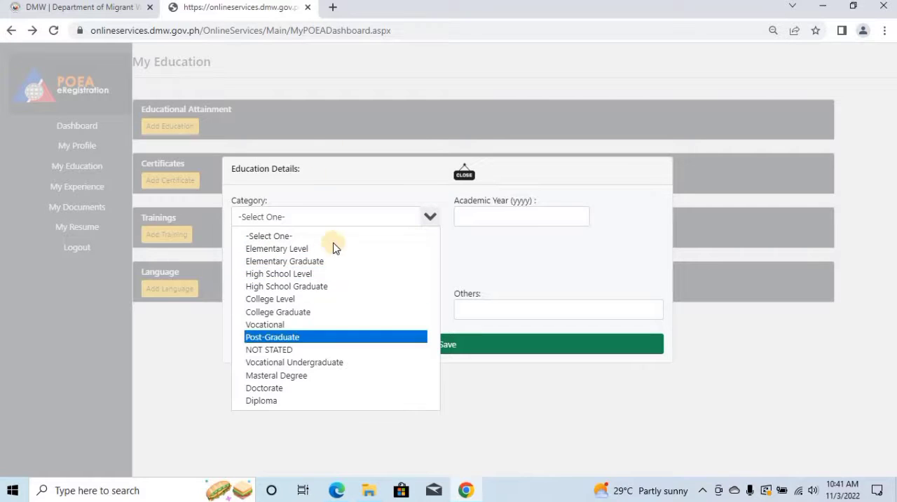
{"action": "left_click", "coordinate": [309, 290]}
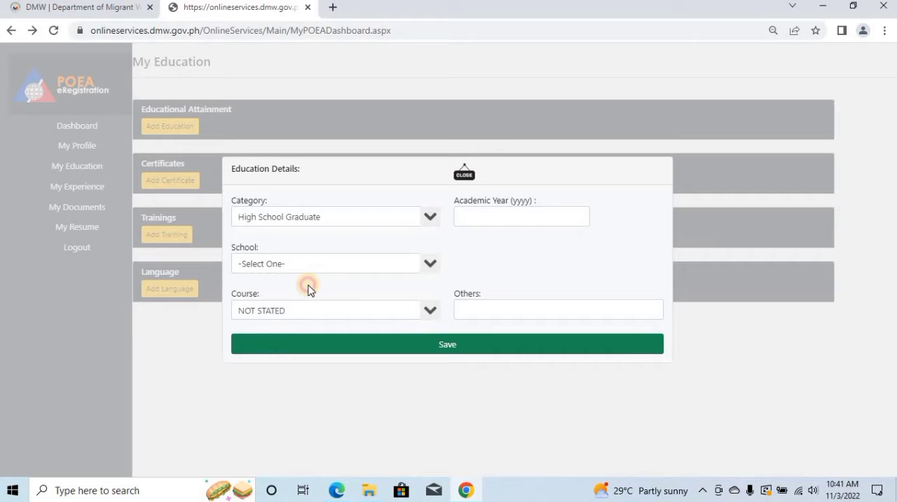
{"action": "left_click", "coordinate": [552, 216]}
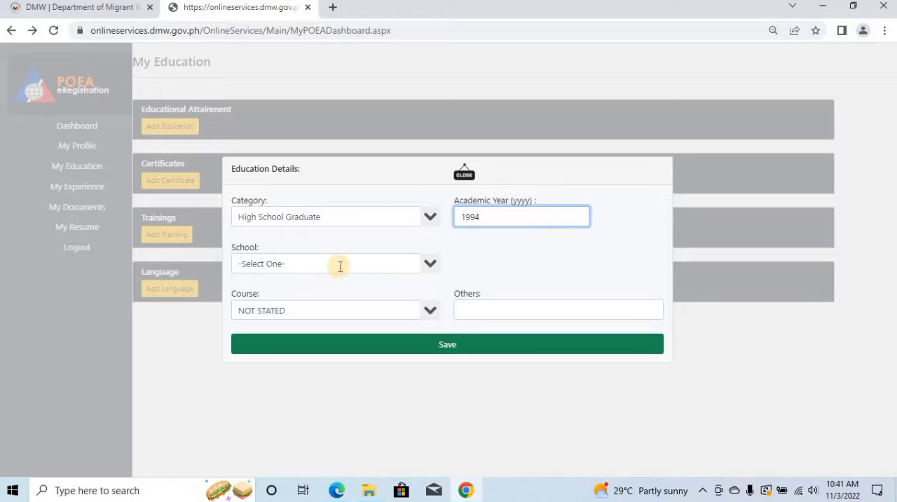
Look up a school starting with PRESIDENT SER in the school choices, and select OTHERS instead.
{"action": "left_click", "coordinate": [426, 264]}
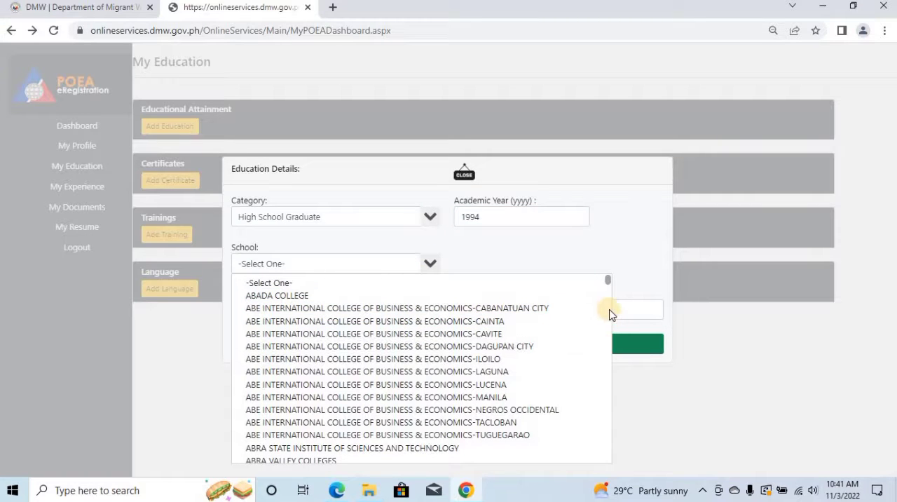
{"action": "left_click", "coordinate": [315, 265]}
{"action": "type", "text": "PR"}
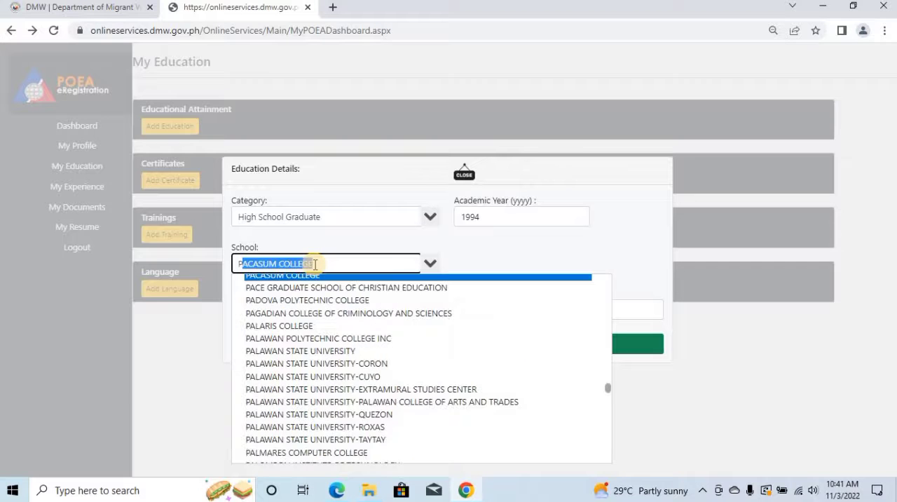
{"action": "type", "text": "E"}
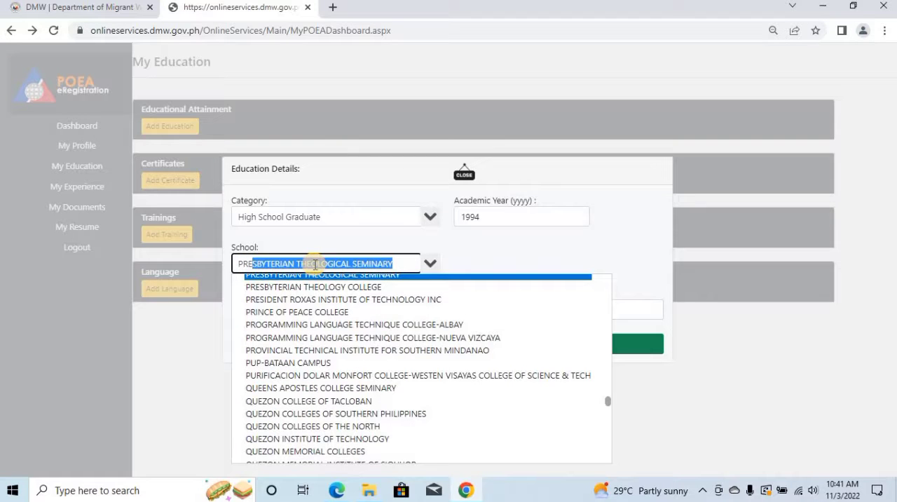
{"action": "type", "text": "SID"}
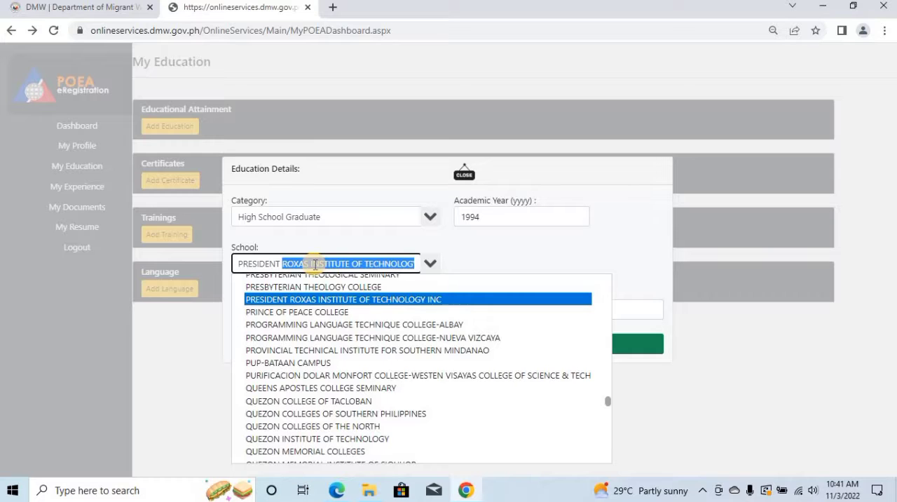
{"action": "type", "text": "ENT SER"}
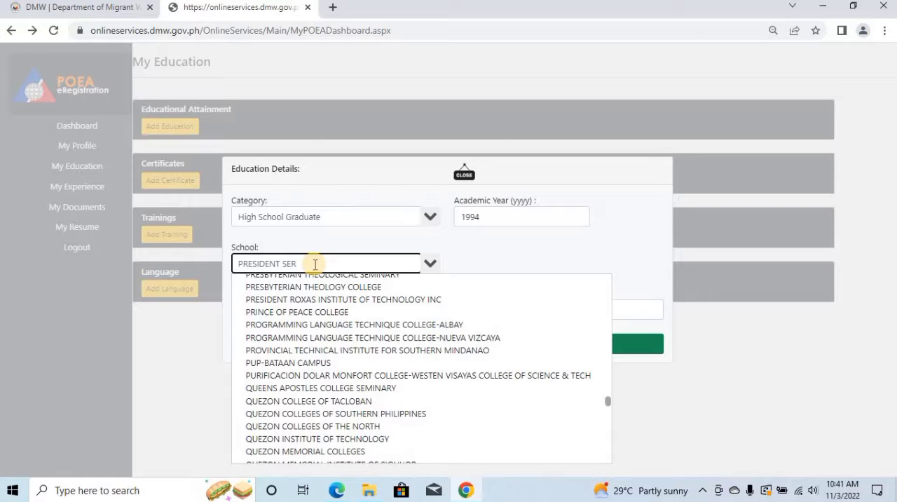
{"action": "key", "text": "BackSpace"}
{"action": "key", "text": "BackSpace"}
{"action": "key", "text": "BackSpace"}
{"action": "key", "text": "BackSpace"}
{"action": "key", "text": "BackSpace"}
{"action": "key", "text": "BackSpace"}
{"action": "key", "text": "BackSpace"}
{"action": "key", "text": "BackSpace"}
{"action": "key", "text": "BackSpace"}
{"action": "key", "text": "BackSpace"}
{"action": "key", "text": "BackSpace"}
{"action": "key", "text": "BackSpace"}
{"action": "key", "text": "BackSpace"}
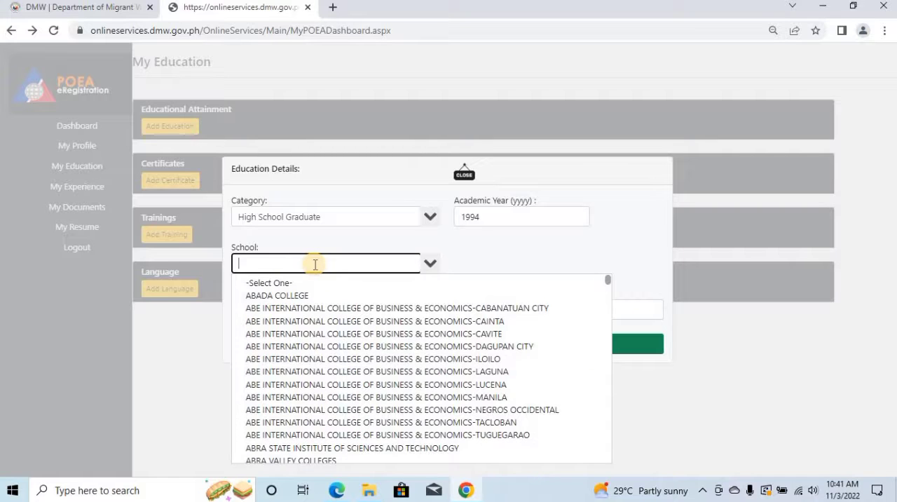
{"action": "type", "text": "OTHERS"}
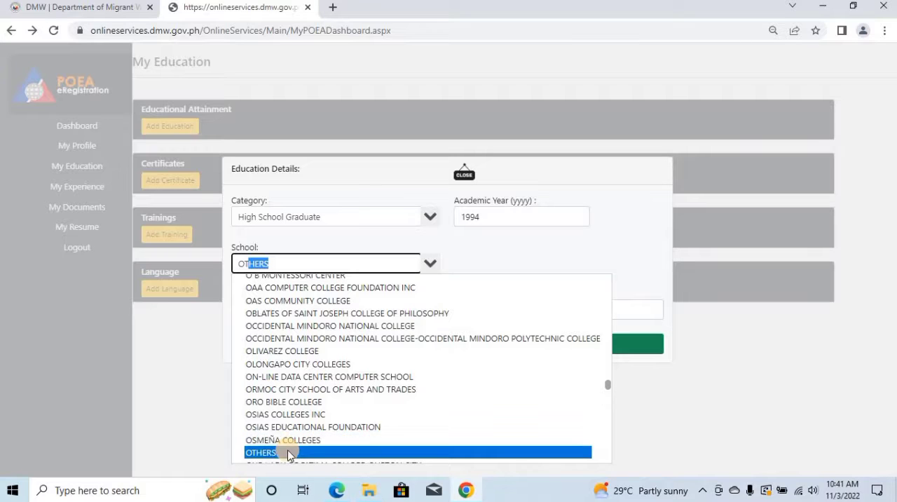
{"action": "left_click", "coordinate": [290, 454]}
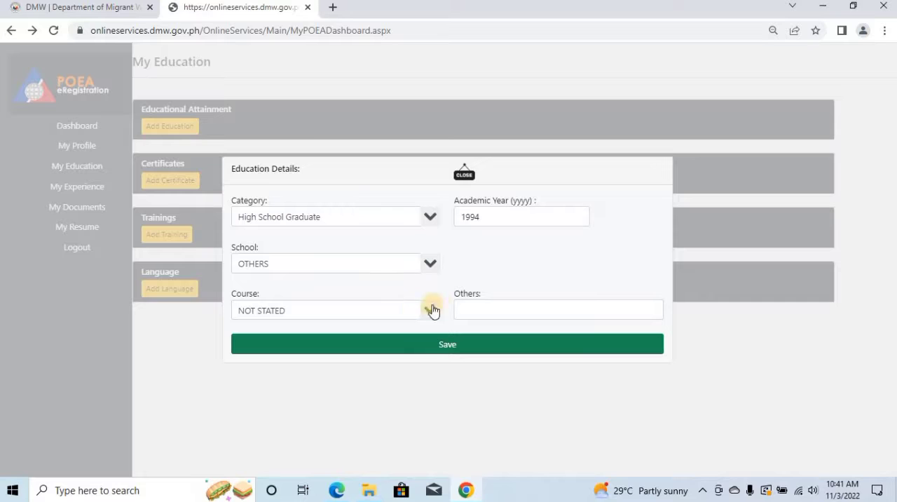
Replace the school in the education details with PRESIDENT SERGIO OSMENA.
{"action": "left_click", "coordinate": [340, 264]}
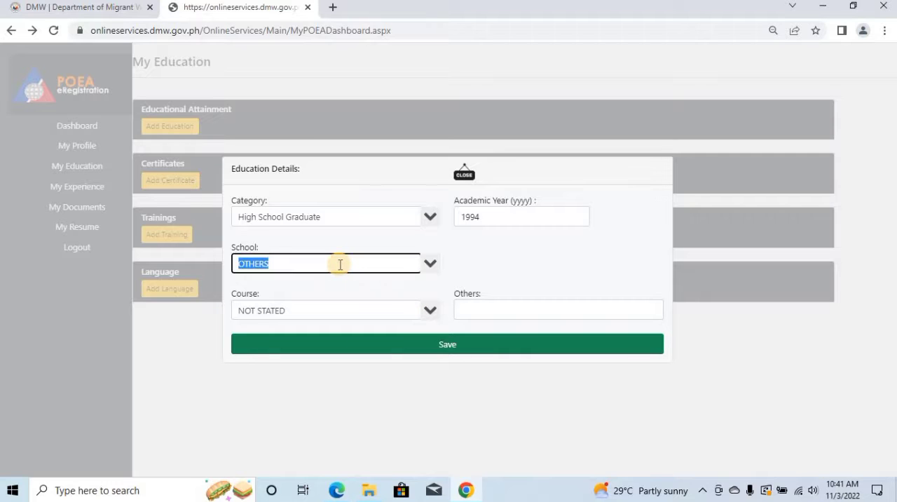
{"action": "key", "text": "BackSpace"}
{"action": "type", "text": "PRESIDENT"}
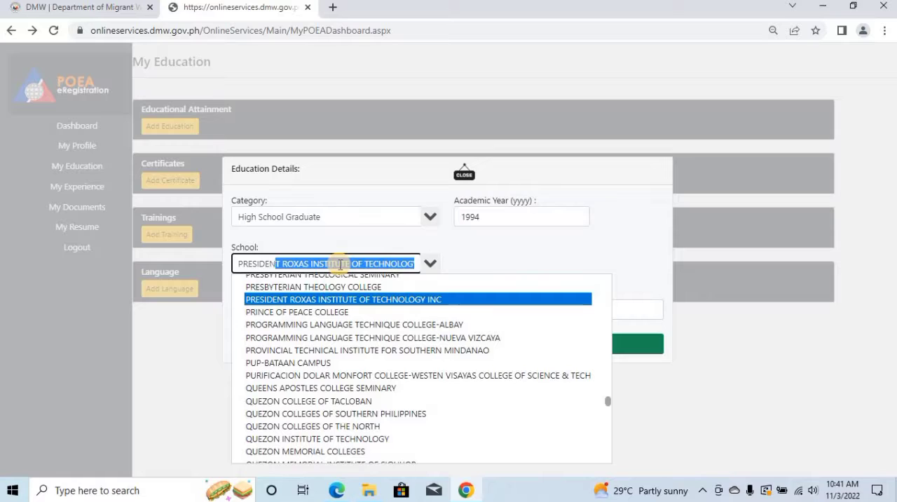
{"action": "type", "text": " SERGIO OSMENA"}
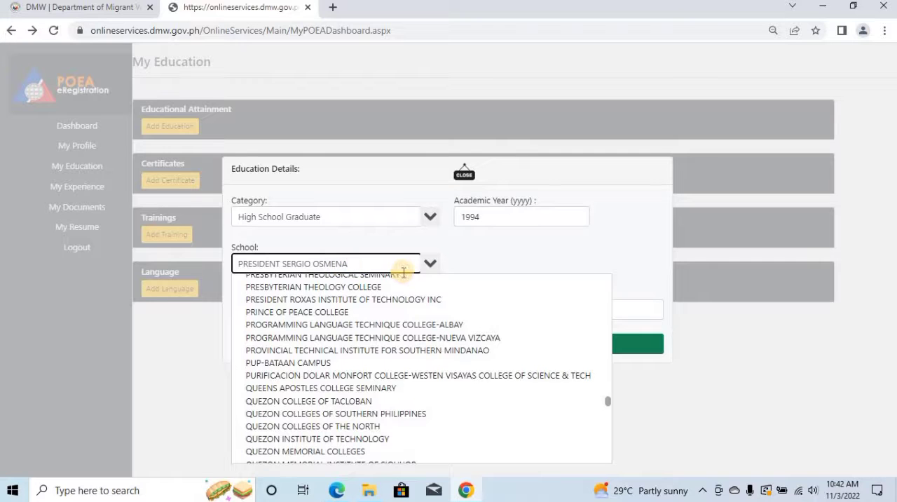
{"action": "left_click", "coordinate": [502, 261]}
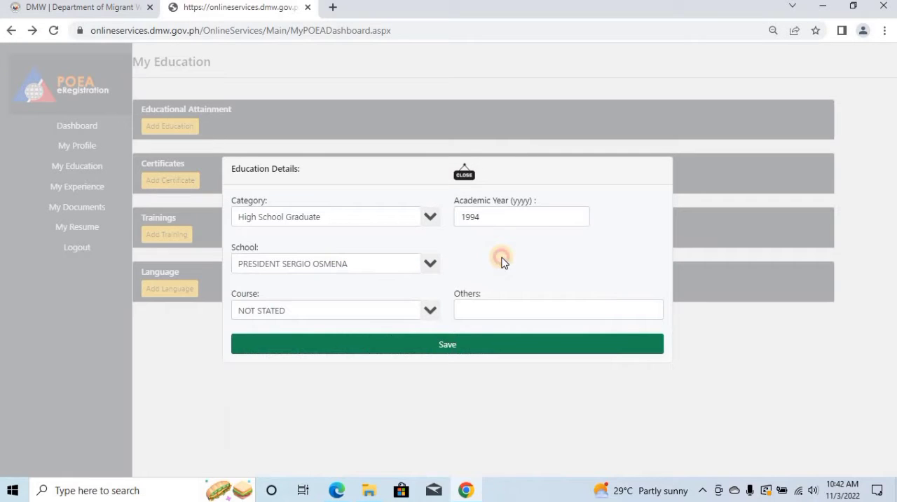
Browse the available courses and clear the course value in the education details.
{"action": "left_click", "coordinate": [372, 309]}
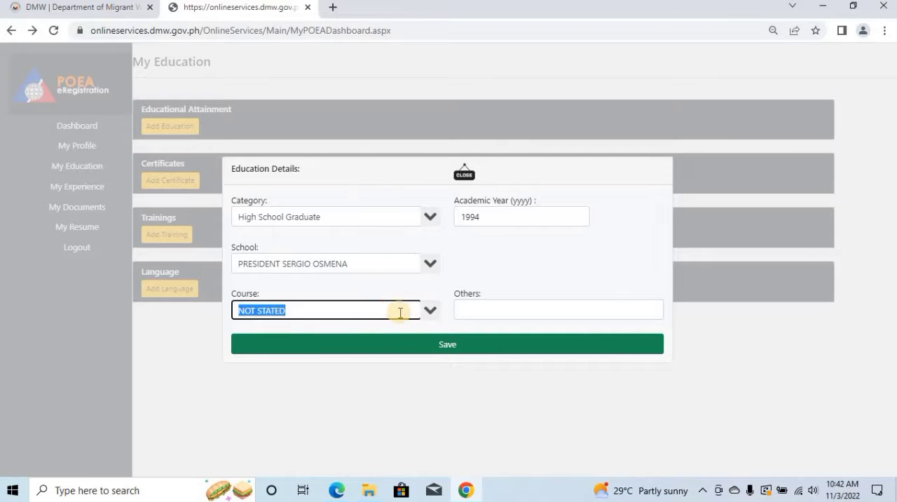
{"action": "left_click", "coordinate": [432, 314]}
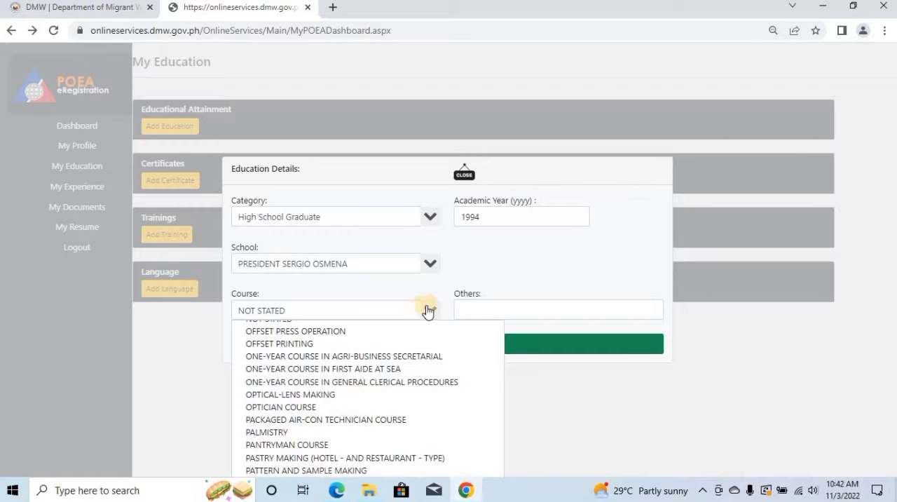
{"action": "left_click", "coordinate": [412, 310]}
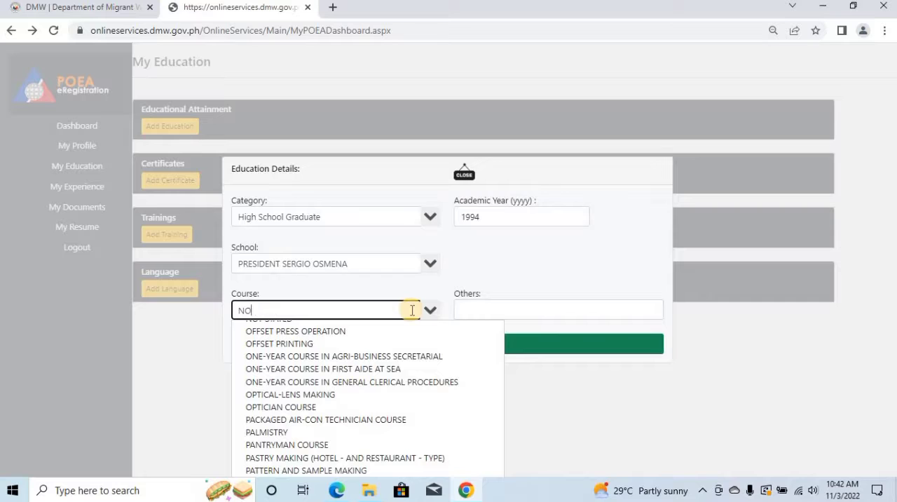
{"action": "left_click", "coordinate": [574, 267]}
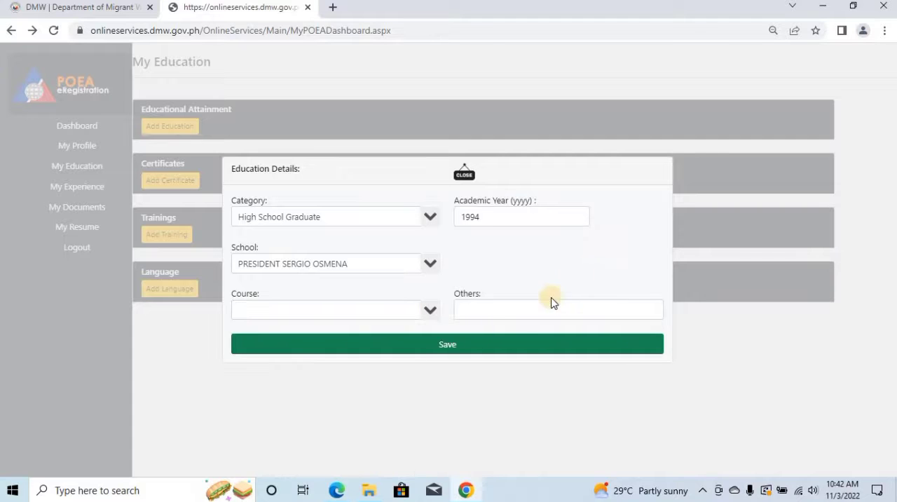
{"action": "left_click", "coordinate": [425, 313]}
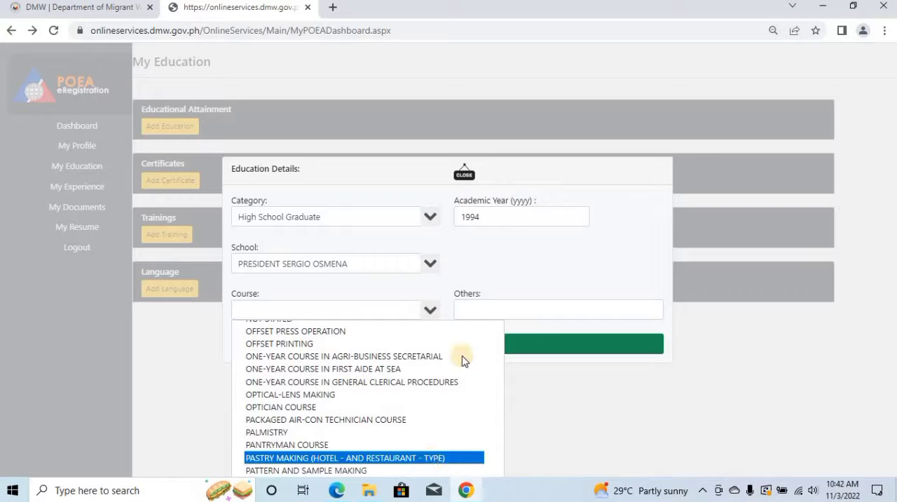
{"action": "left_click", "coordinate": [432, 312]}
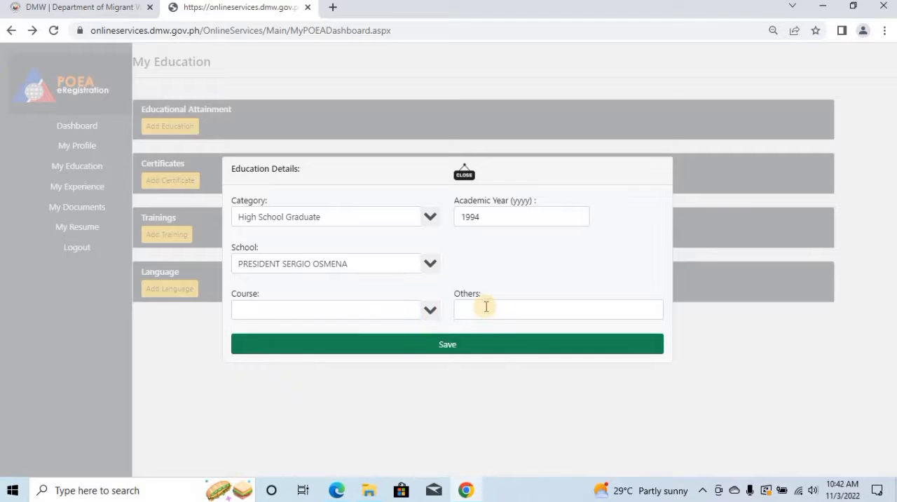
Try to save the high school education record, and close the education details form.
{"action": "left_click", "coordinate": [447, 344]}
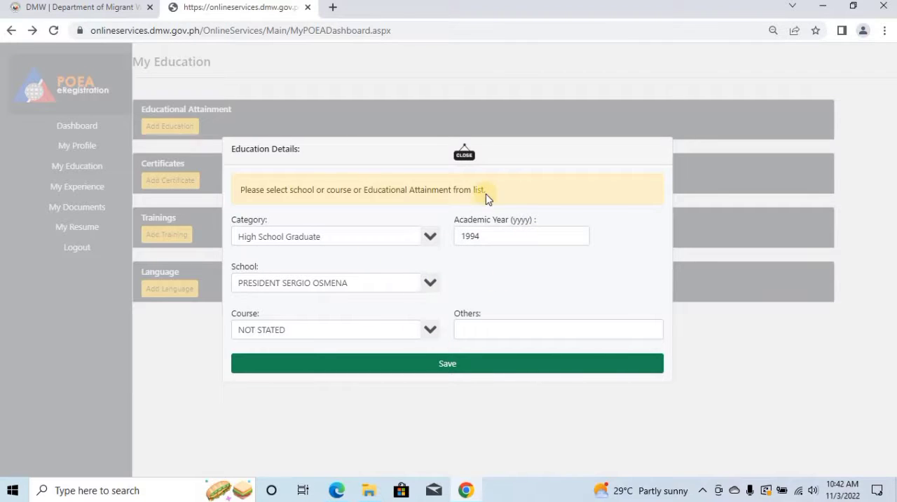
{"action": "left_click", "coordinate": [465, 155]}
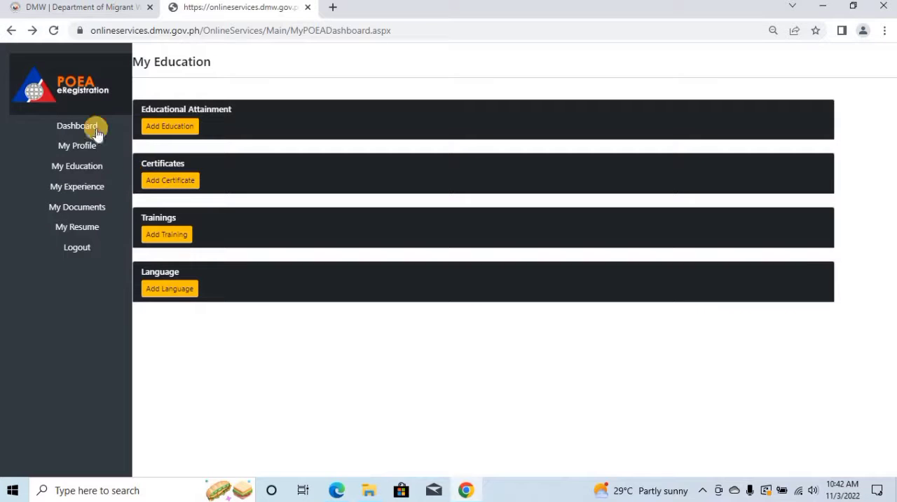
Open a new education record, and set its school to OTHERS and its academic year to 1994.
{"action": "left_click", "coordinate": [154, 133]}
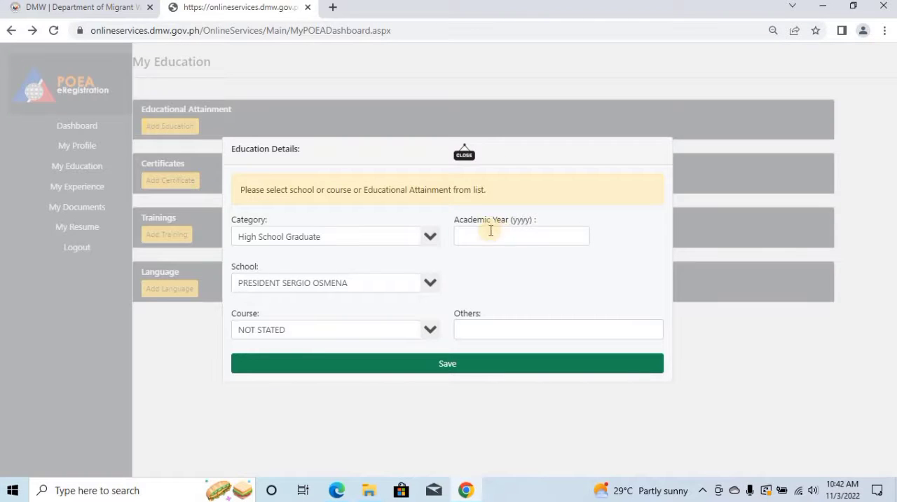
{"action": "left_click", "coordinate": [429, 283]}
{"action": "left_click", "coordinate": [402, 281]}
{"action": "key", "text": "BackSpace"}
{"action": "type", "text": "OTHERS"}
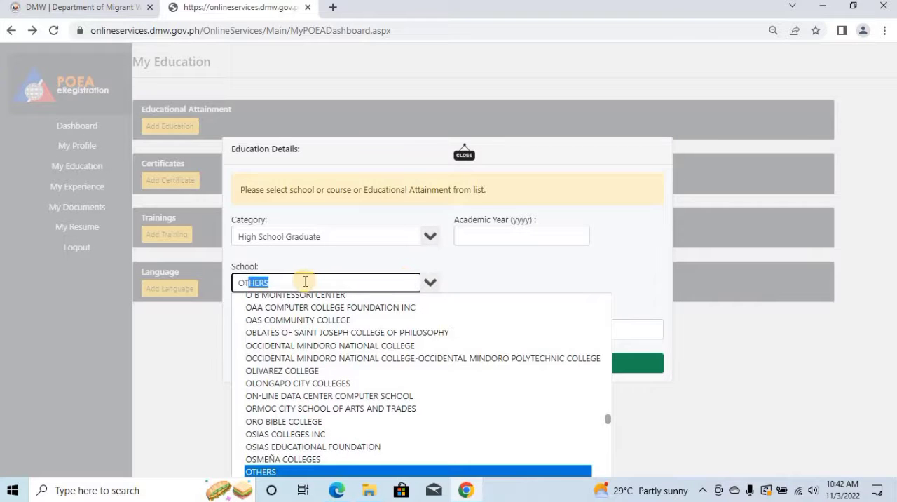
{"action": "left_click", "coordinate": [305, 281]}
{"action": "left_click", "coordinate": [209, 343]}
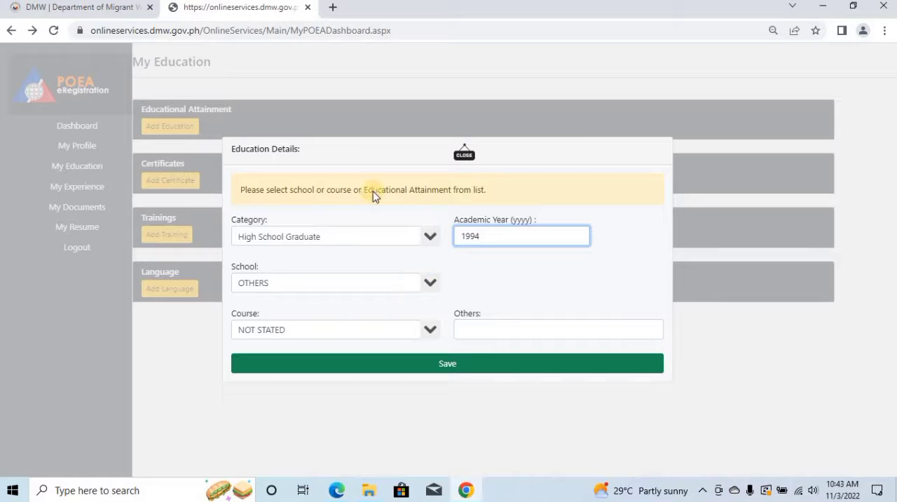
Set the course to OTHERS in the education details and save the high school record.
{"action": "left_click", "coordinate": [429, 336]}
{"action": "left_click", "coordinate": [429, 335]}
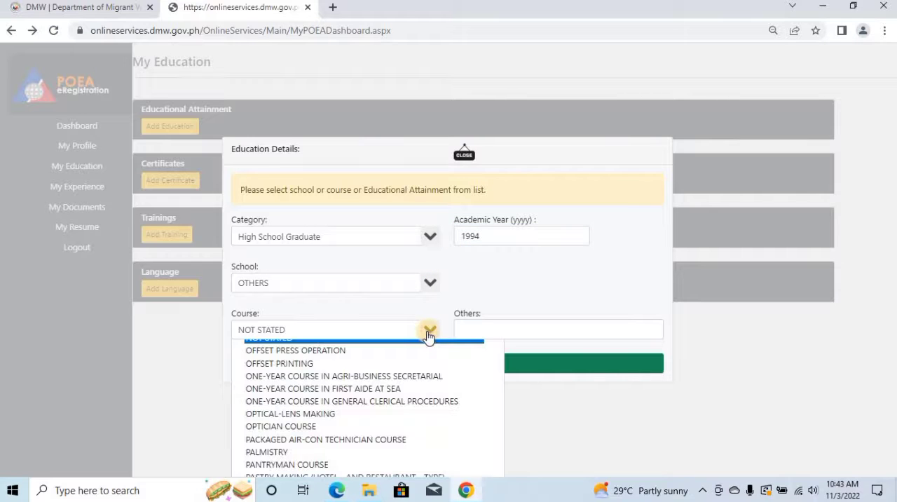
{"action": "left_click", "coordinate": [371, 327]}
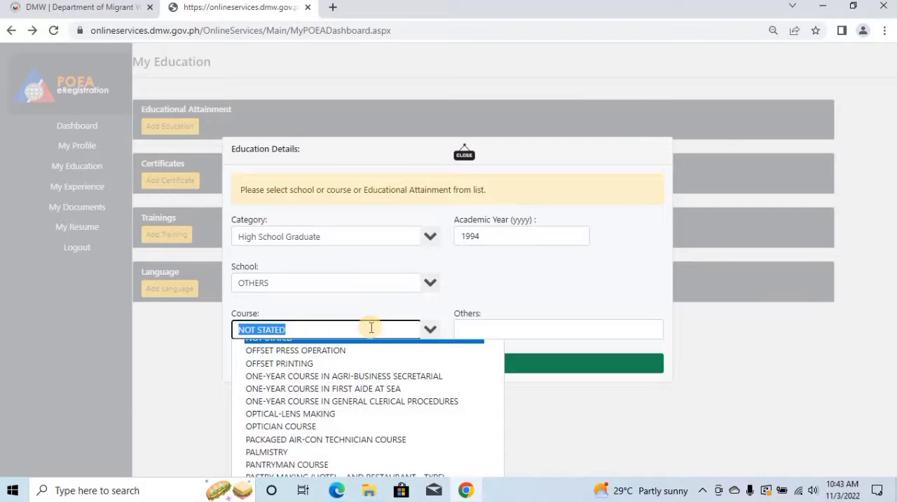
{"action": "type", "text": "OTHERS"}
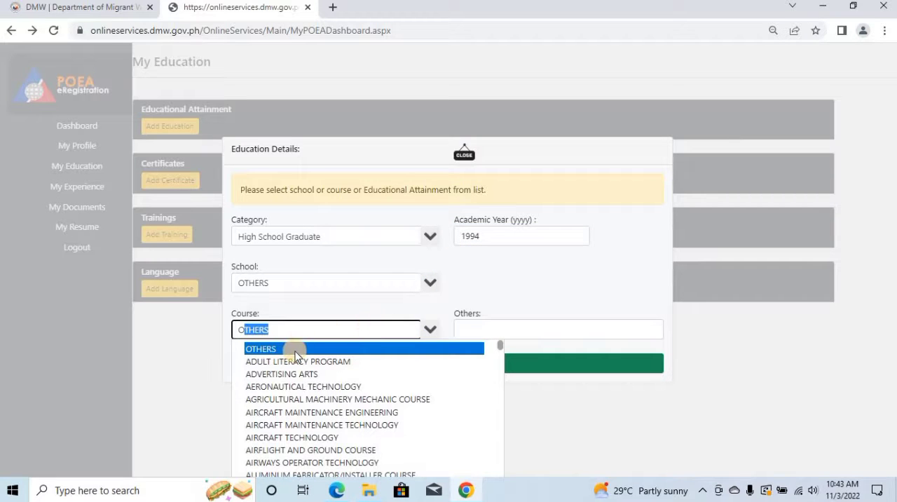
{"action": "left_click", "coordinate": [295, 350]}
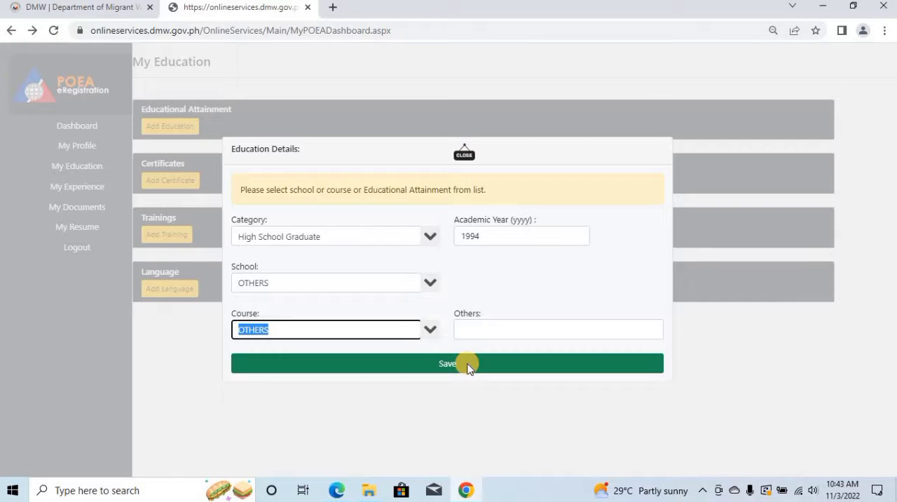
{"action": "left_click", "coordinate": [468, 367]}
{"action": "left_click", "coordinate": [468, 367]}
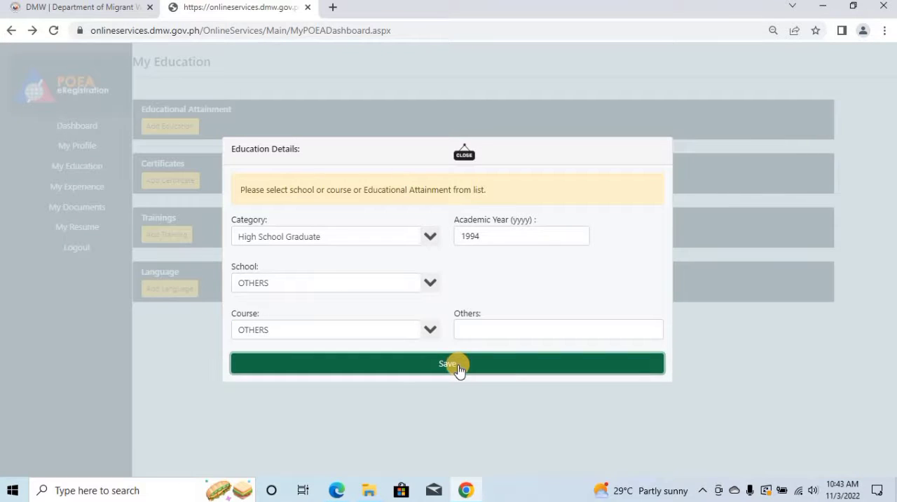
{"action": "left_click", "coordinate": [459, 365]}
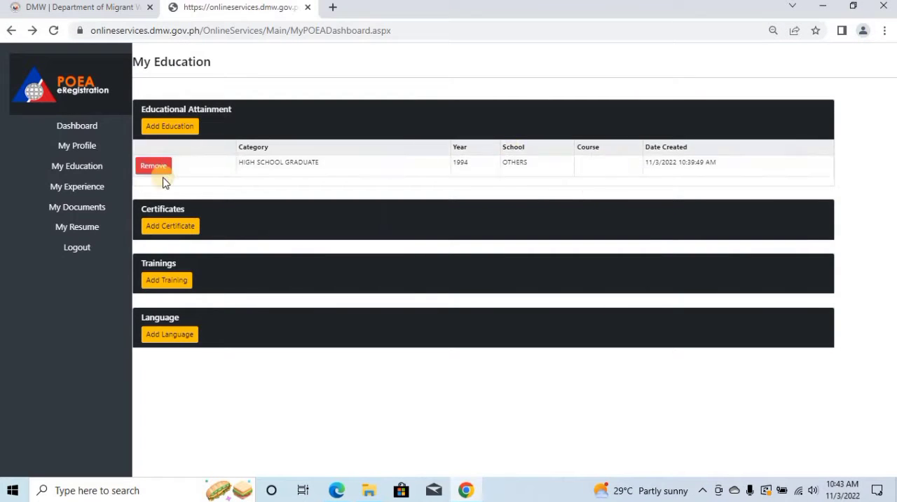
Start a certificate record titled LAPTOP ASSEMBLY, and enter its certificate number and COMSOFIL as the issuer.
{"action": "left_click", "coordinate": [148, 230]}
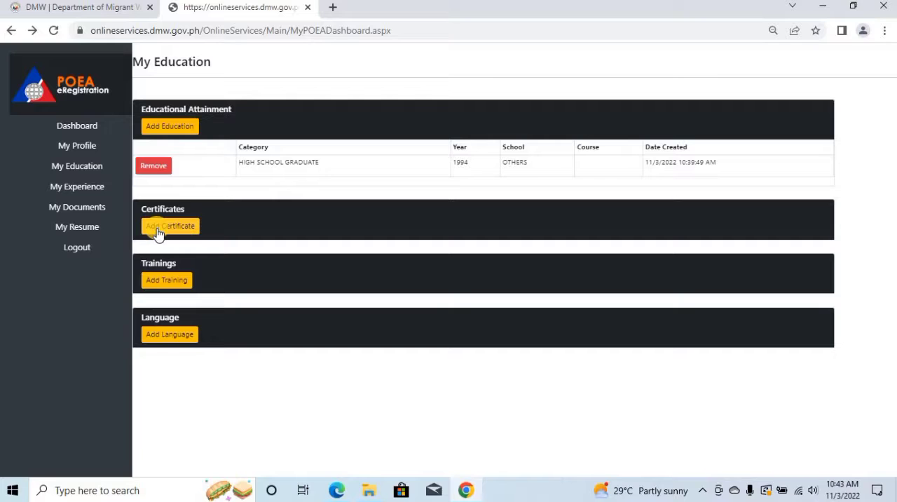
{"action": "left_click", "coordinate": [159, 234]}
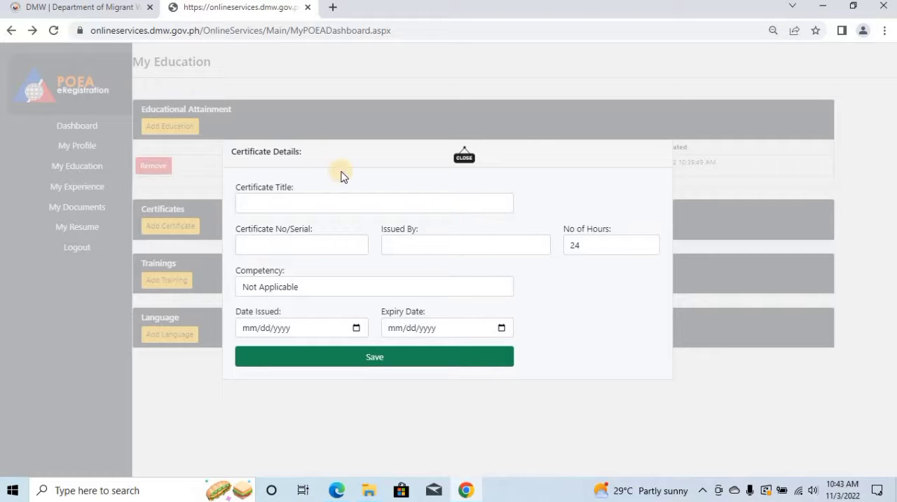
{"action": "left_click", "coordinate": [326, 202]}
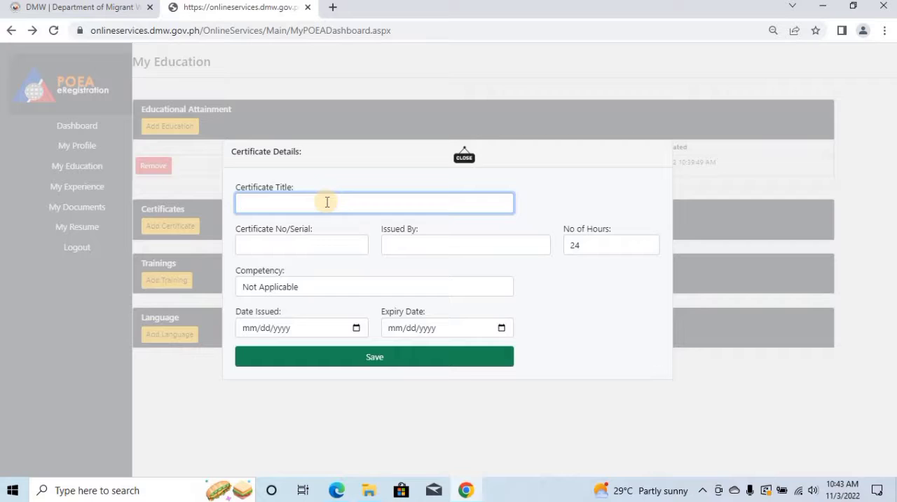
{"action": "type", "text": "LAPTOP ASSEMBLY"}
{"action": "left_click", "coordinate": [298, 247]}
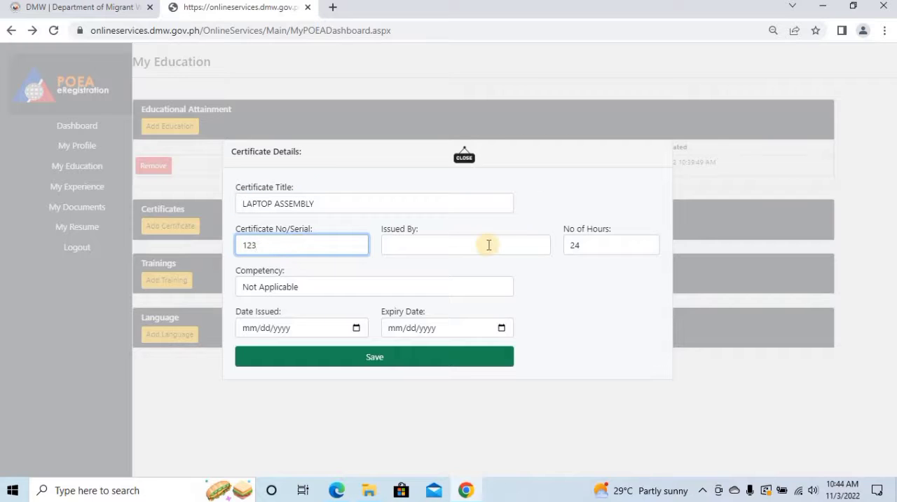
{"action": "left_click", "coordinate": [488, 245]}
{"action": "type", "text": "COMSOFIL"}
{"action": "key", "text": "Tab"}
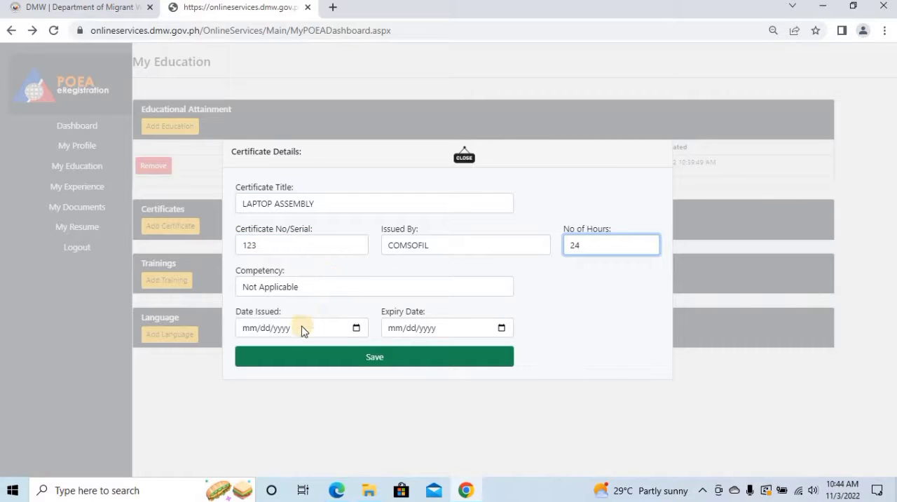
Set the certificate's issue date to 05/22/2015 and save the certificate record.
{"action": "left_click", "coordinate": [255, 332]}
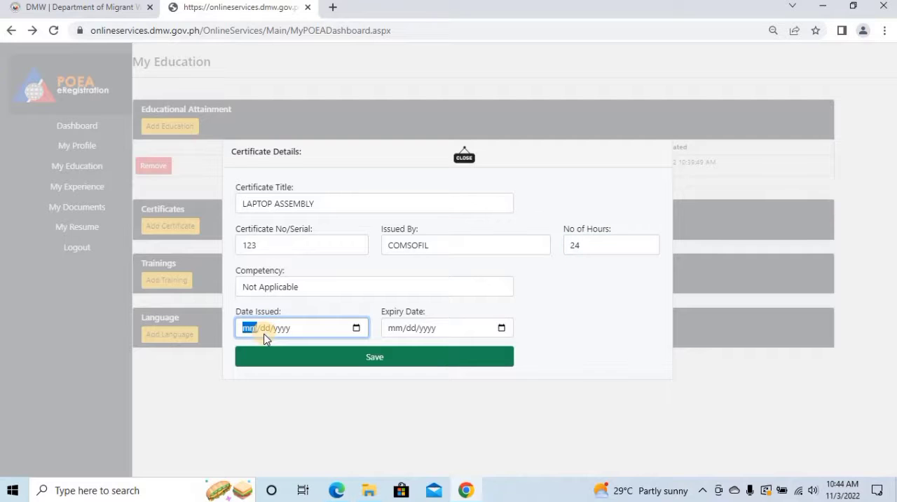
{"action": "type", "text": "05/22/2015"}
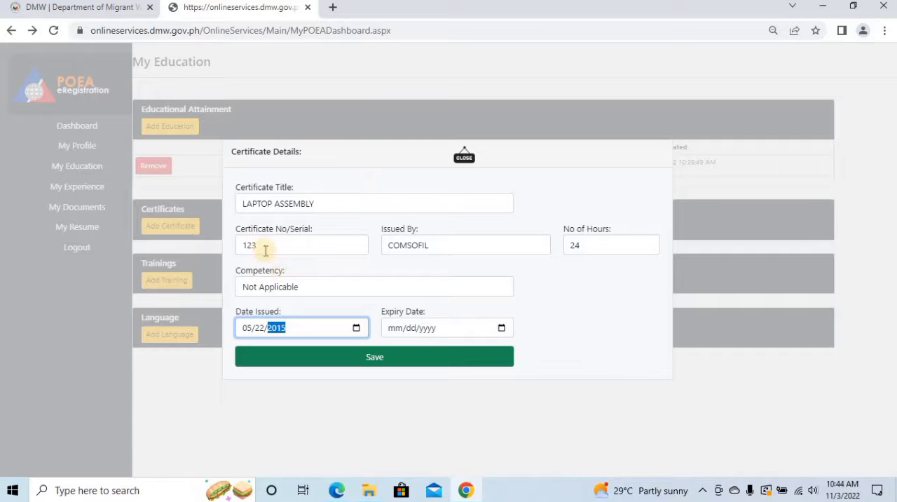
{"action": "left_click", "coordinate": [367, 360]}
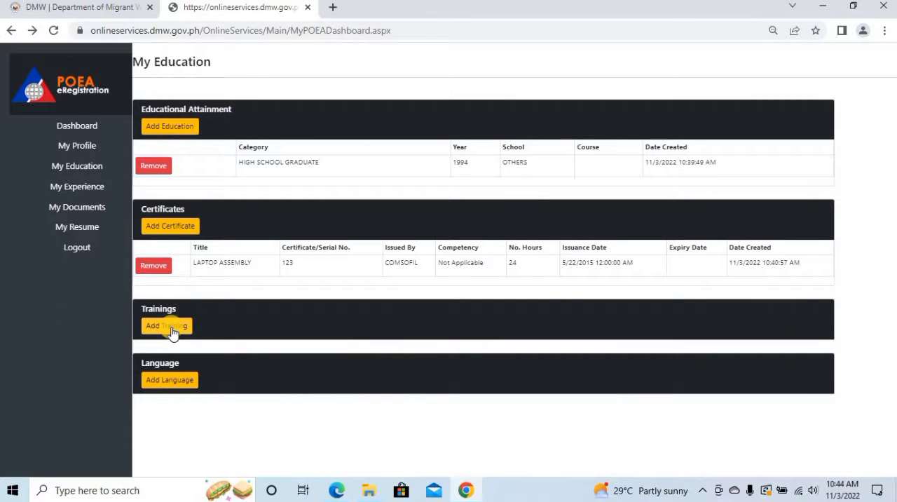
Add a training record for FIRE SAFETY TRAINING with its certificate number, 8 hours, conducted by BOYSEN PAINT COMPANY, skill COMMUNICATION, and save it.
{"action": "left_click", "coordinate": [172, 330]}
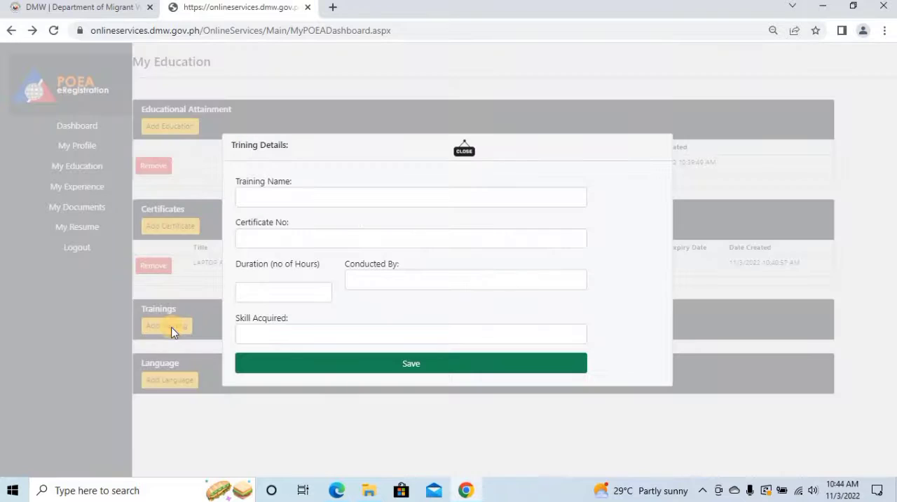
{"action": "left_click", "coordinate": [366, 194]}
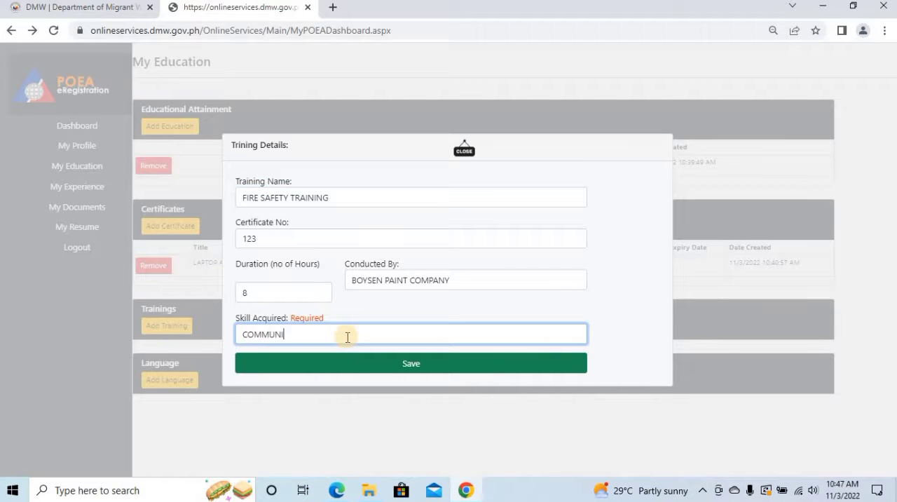
{"action": "type", "text": "TION"}
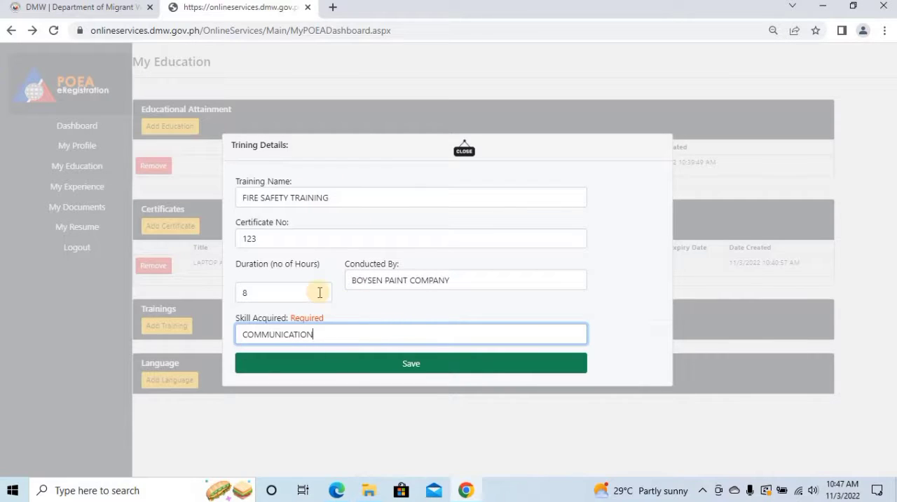
{"action": "left_click", "coordinate": [352, 364]}
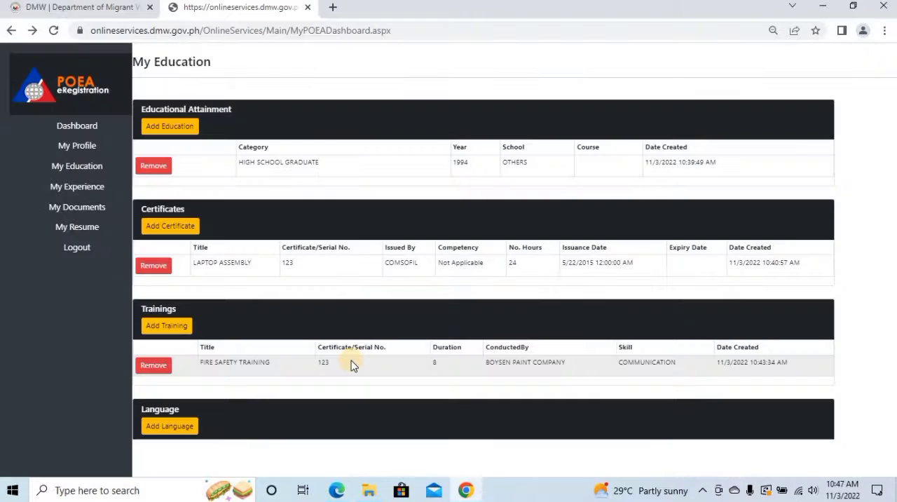
Start a new language record and choose American English as the language.
{"action": "left_click", "coordinate": [186, 426]}
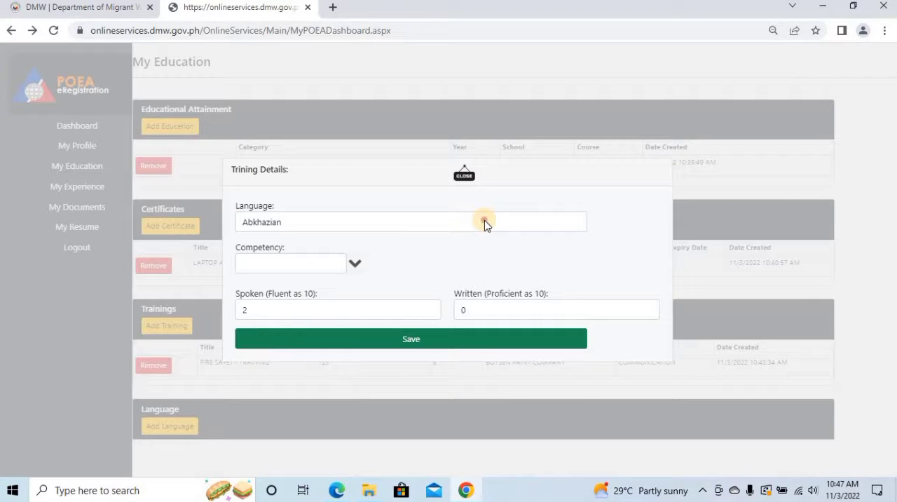
{"action": "left_click", "coordinate": [393, 220]}
{"action": "left_click", "coordinate": [384, 220]}
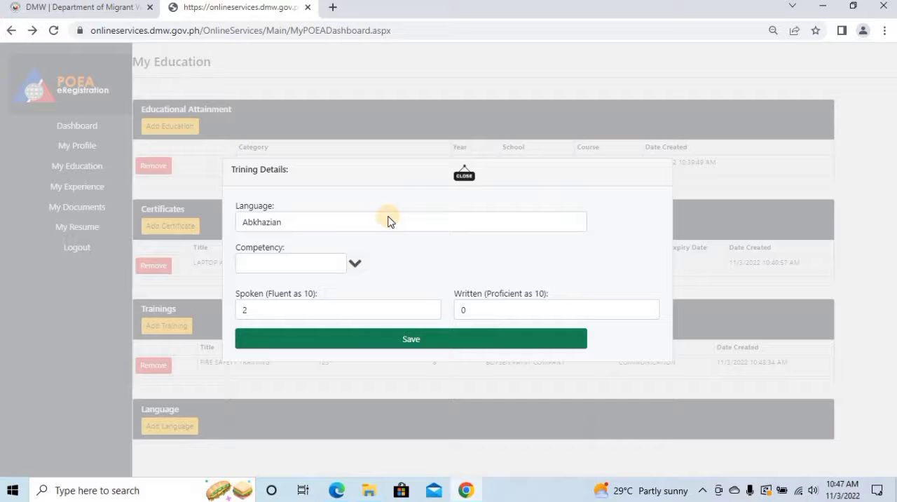
{"action": "left_click", "coordinate": [351, 222]}
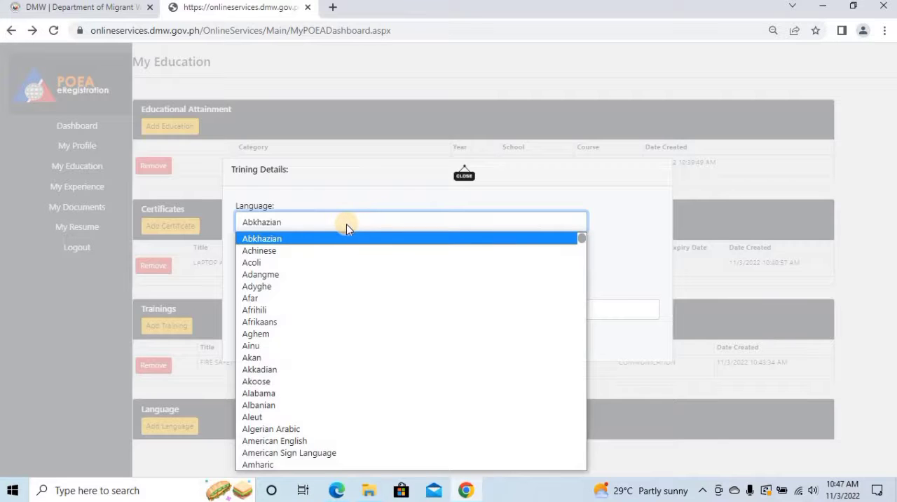
{"action": "left_click", "coordinate": [581, 249]}
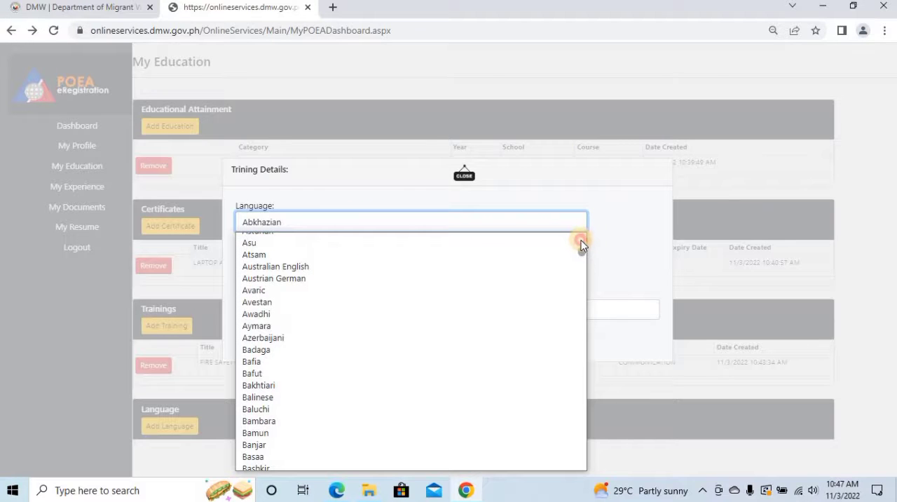
{"action": "scroll", "coordinate": [581, 248], "scroll_direction": "up", "scroll_amount": 3}
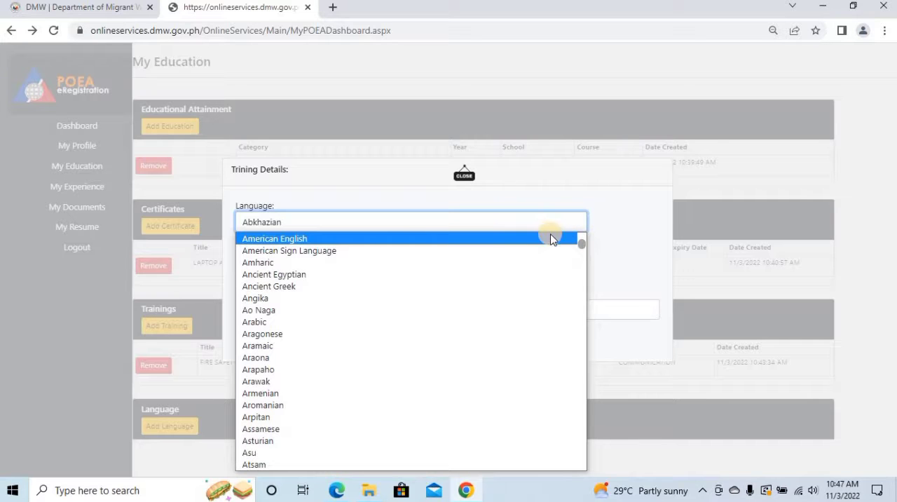
{"action": "left_click", "coordinate": [365, 238]}
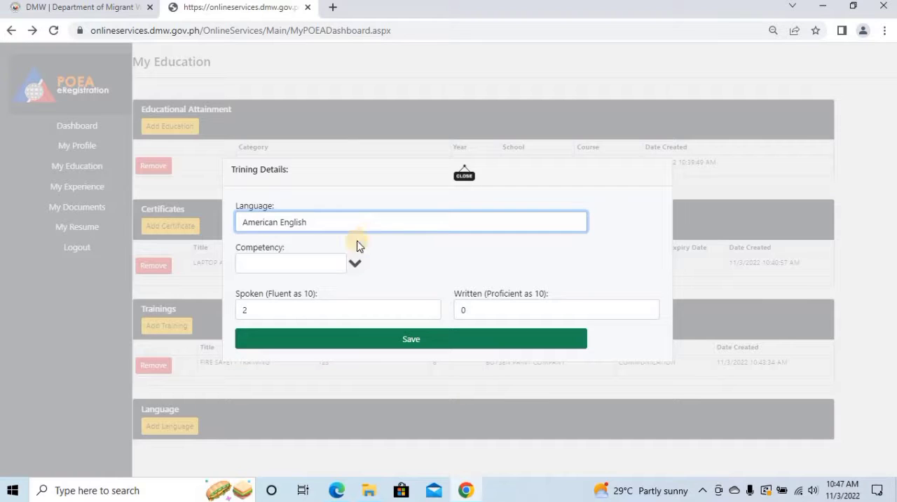
Set the spoken and written ratings for American English to 5 each, and save the language record.
{"action": "left_click", "coordinate": [480, 311]}
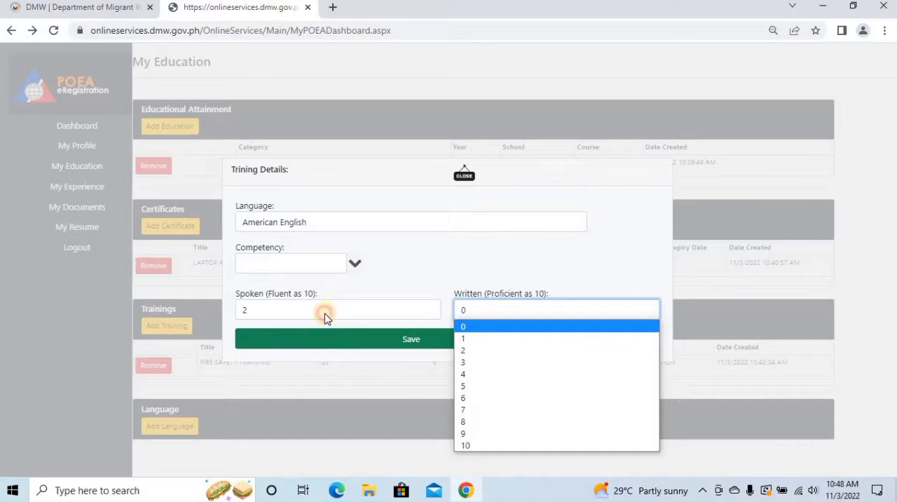
{"action": "left_click", "coordinate": [325, 313]}
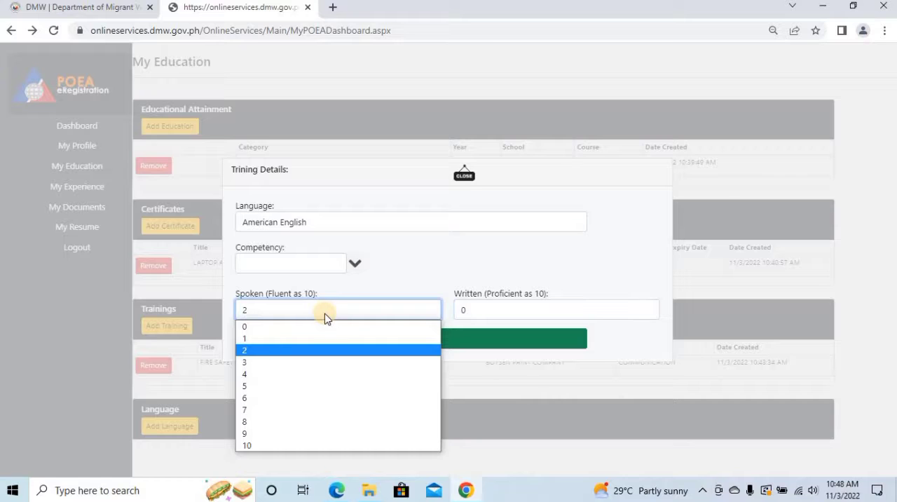
{"action": "left_click", "coordinate": [249, 386]}
{"action": "left_click", "coordinate": [481, 312]}
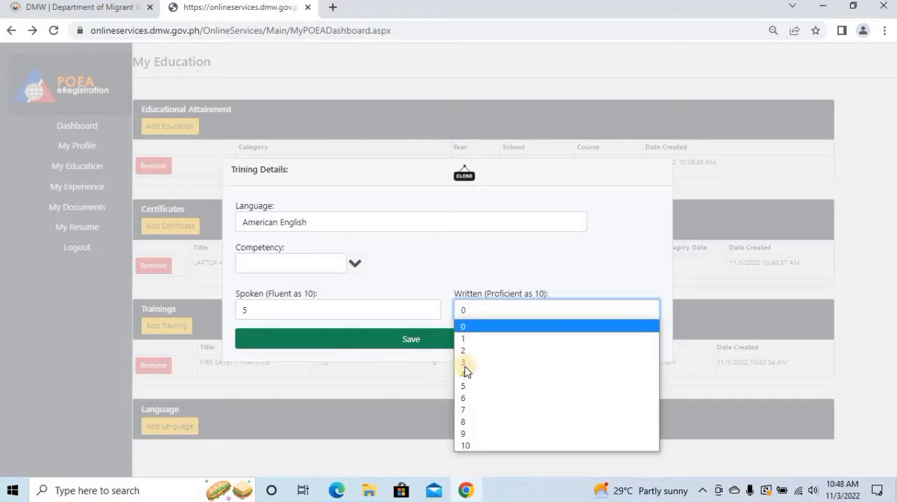
{"action": "left_click", "coordinate": [467, 386]}
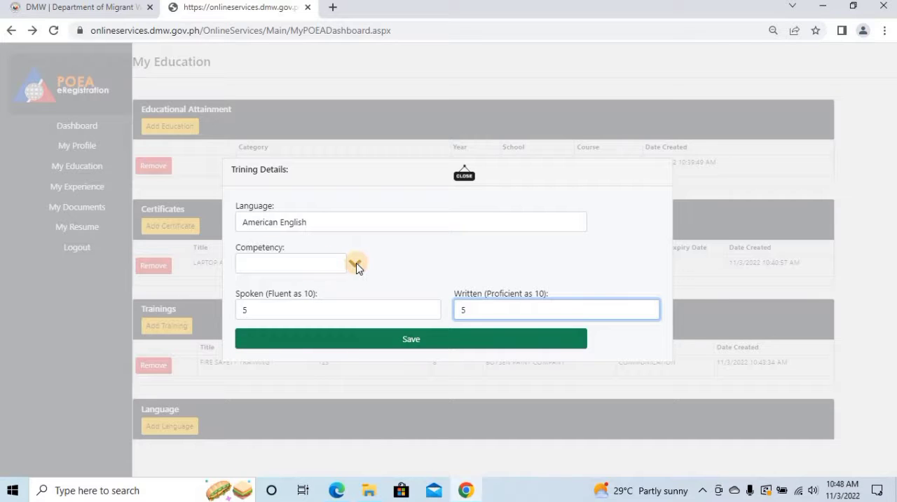
{"action": "left_click", "coordinate": [466, 344]}
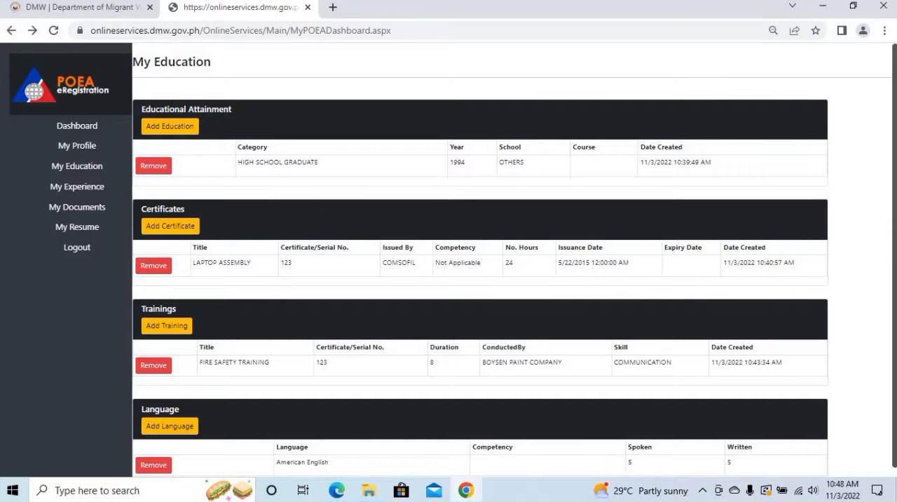
{"action": "scroll", "coordinate": [885, 237], "scroll_direction": "down", "scroll_amount": 1}
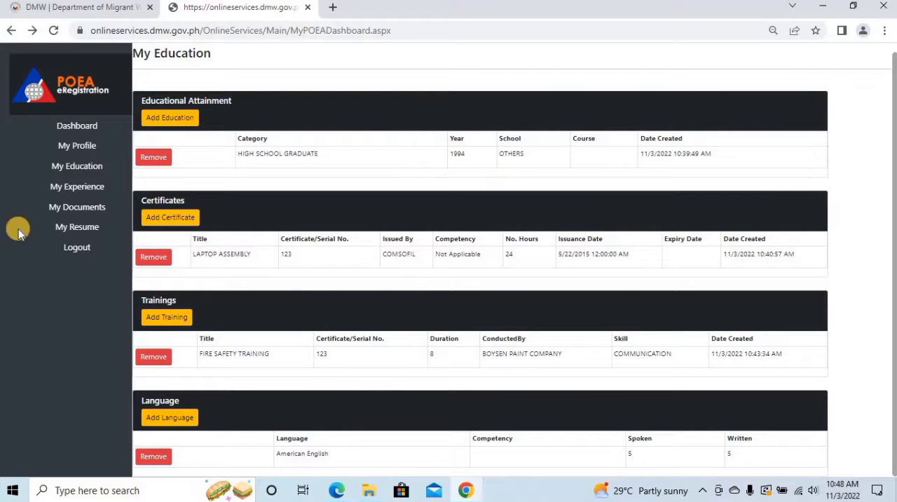
Start a new work preference, search positions for MACHINE OPERATOR, and select MACHINE OPERATORS AUTOMATIC / ELECTRONICDATA PROCESSING OTHER.
{"action": "left_click", "coordinate": [66, 188]}
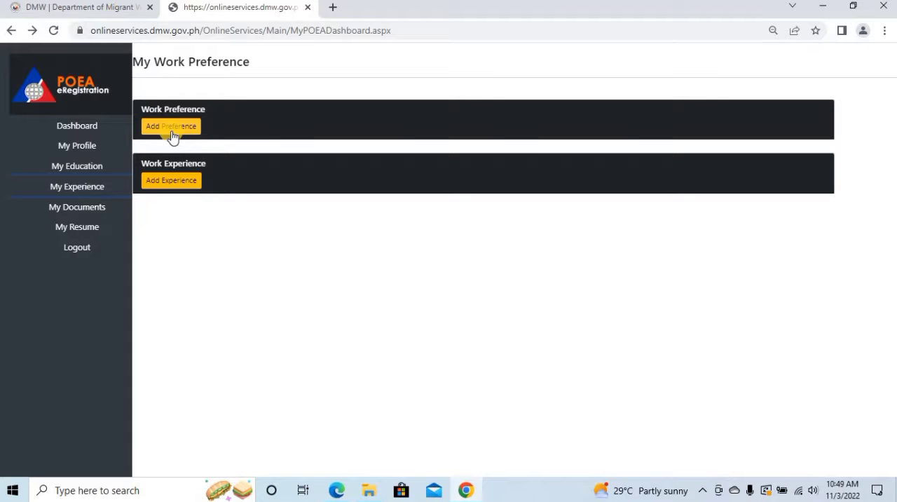
{"action": "left_click", "coordinate": [171, 128]}
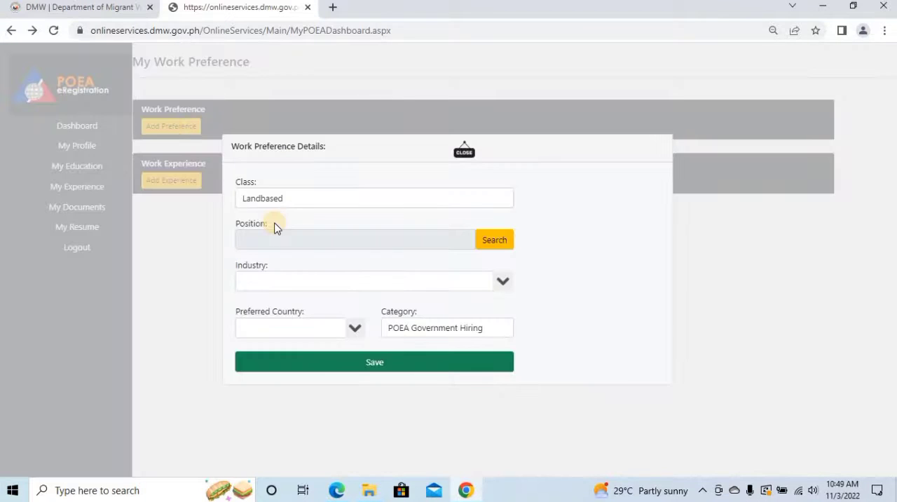
{"action": "left_click", "coordinate": [352, 241]}
{"action": "left_click", "coordinate": [353, 241]}
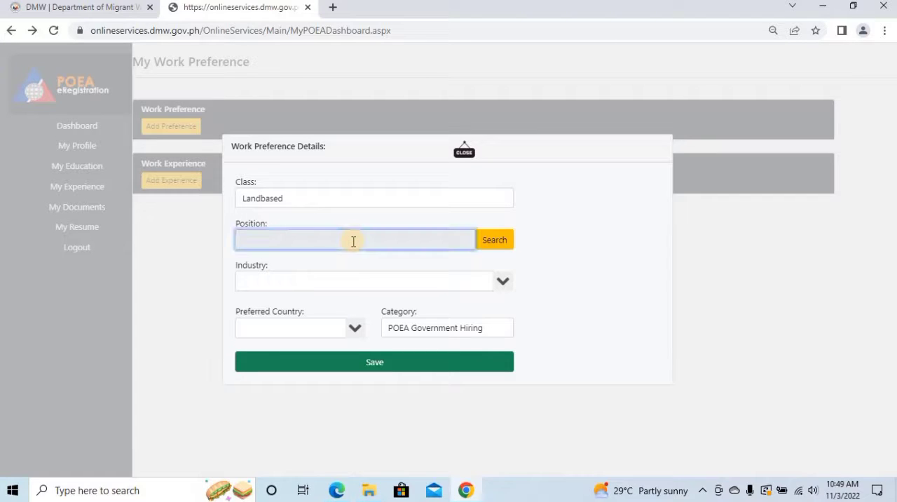
{"action": "left_click", "coordinate": [495, 242]}
{"action": "left_click", "coordinate": [314, 285]}
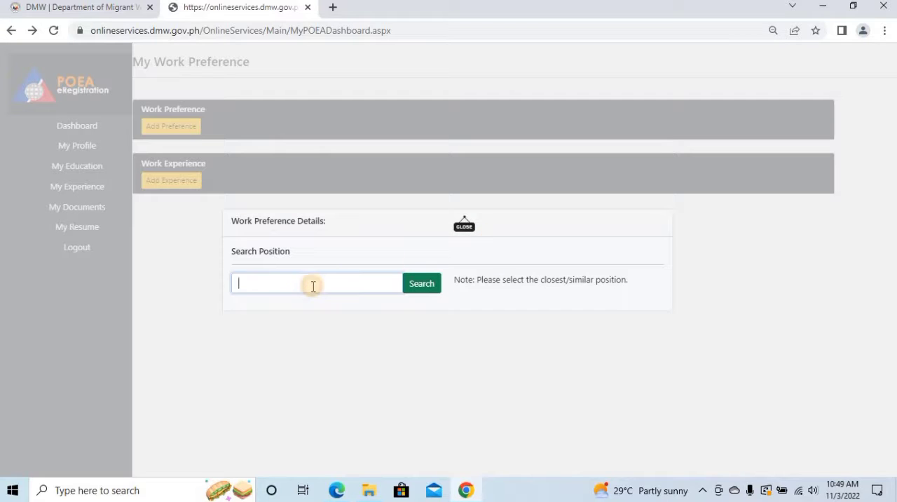
{"action": "type", "text": "MACH"}
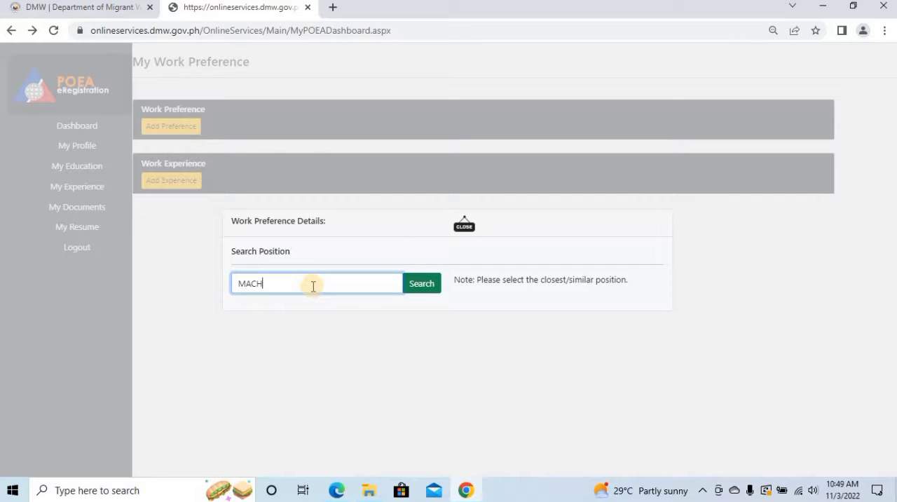
{"action": "type", "text": "INE OPERATOR"}
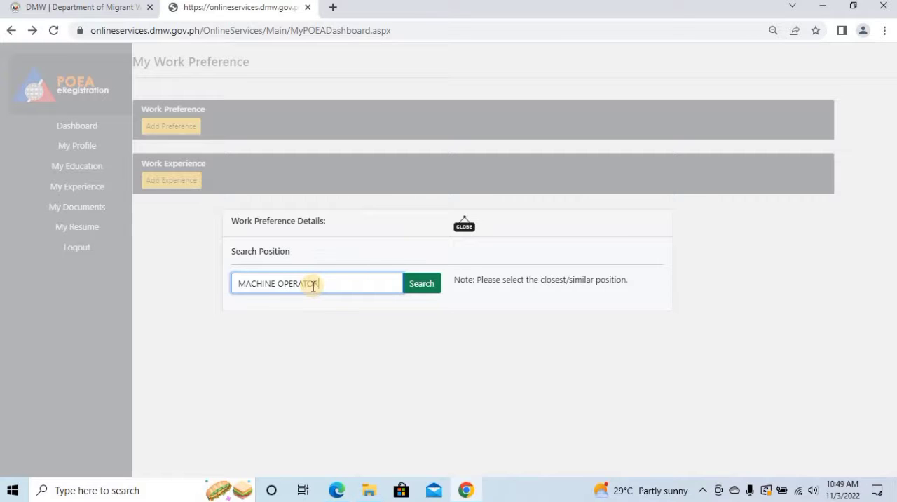
{"action": "left_click", "coordinate": [433, 287]}
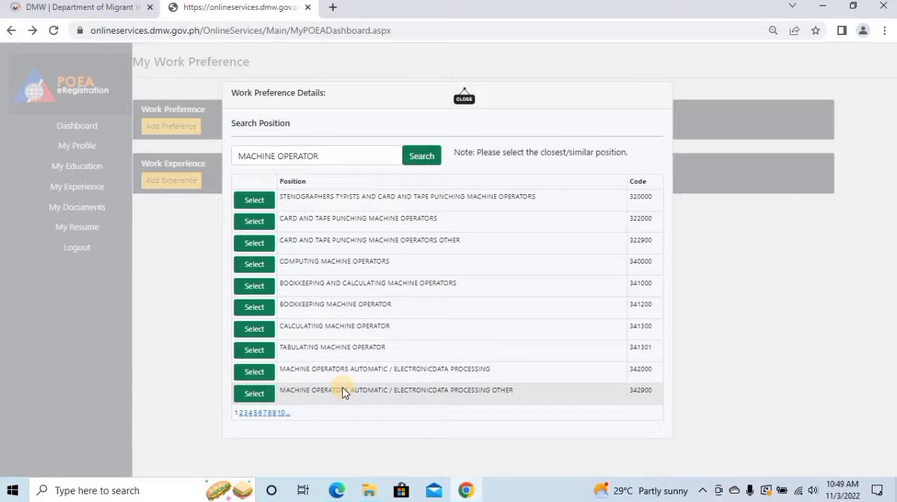
{"action": "left_click", "coordinate": [267, 397]}
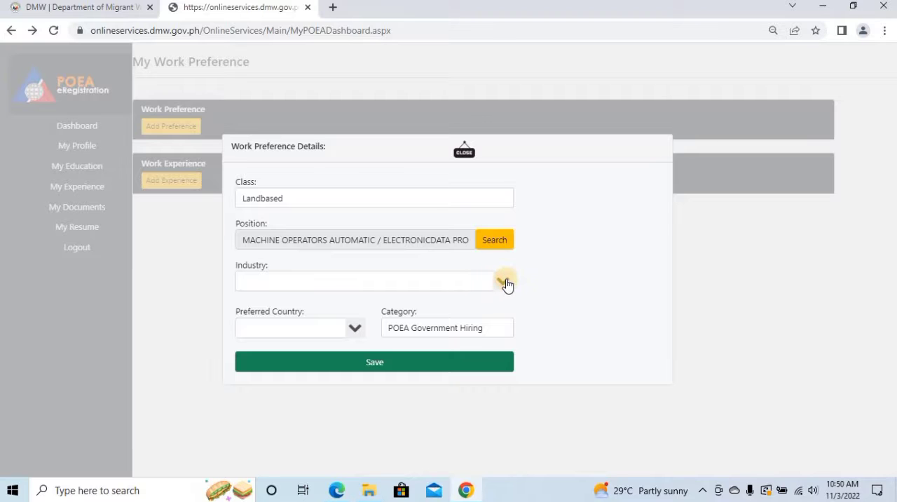
Set the work preference's industry to Manufacturing.
{"action": "left_click", "coordinate": [410, 280]}
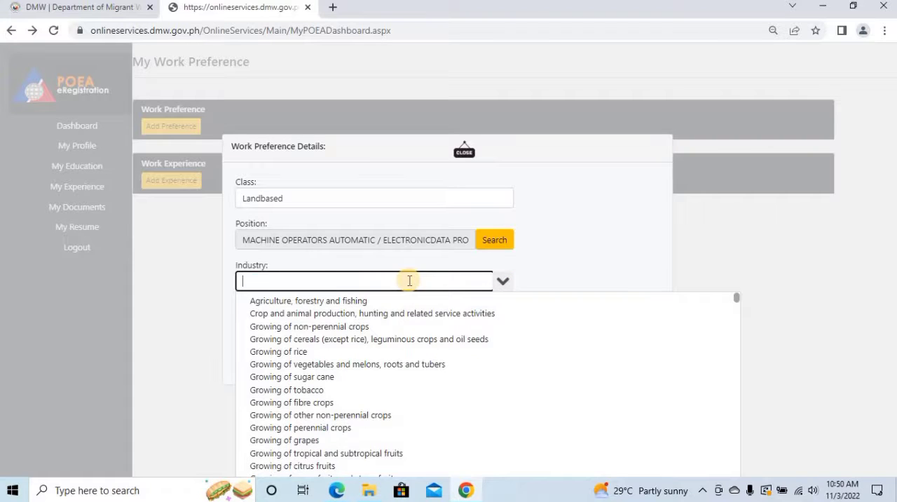
{"action": "type", "text": "Ma"}
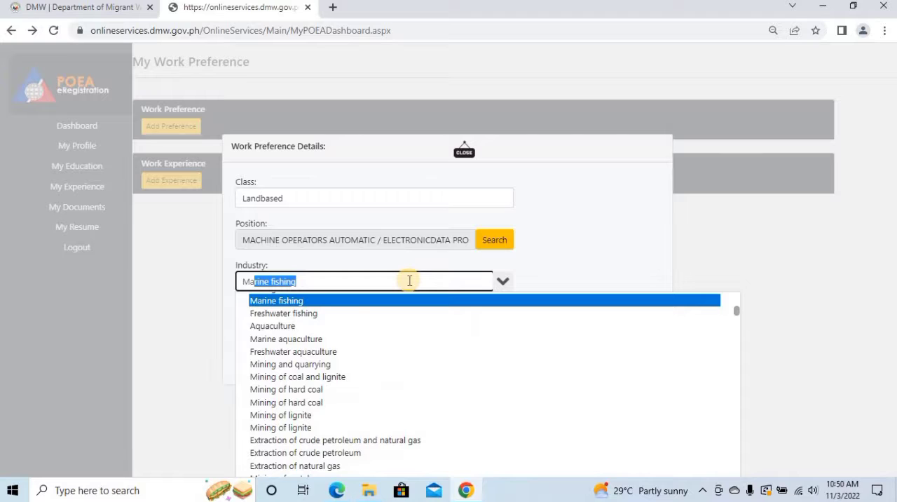
{"action": "type", "text": "nufacturing"}
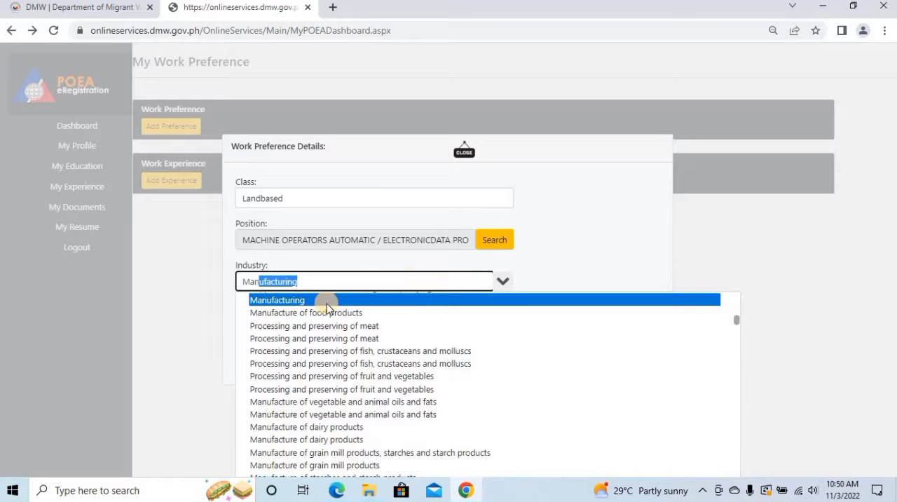
{"action": "left_click", "coordinate": [327, 302]}
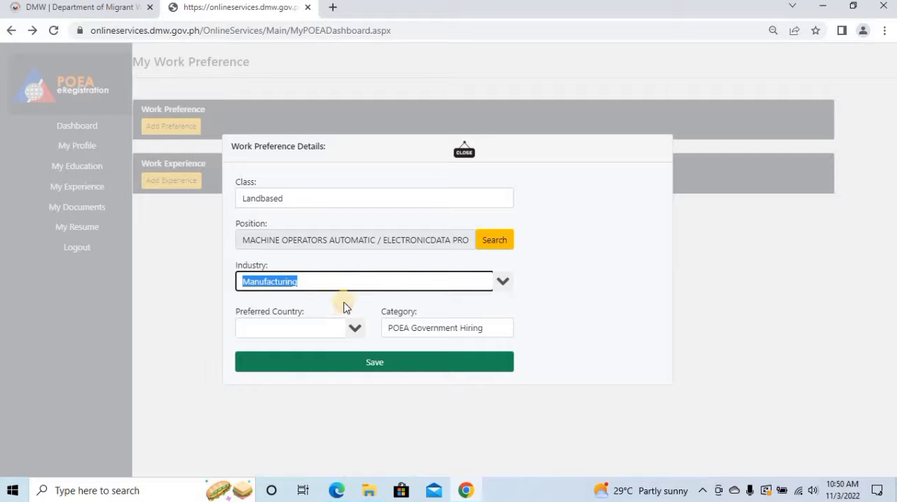
Set the preferred country to SAUDI ARABIA and save the work preference.
{"action": "left_click", "coordinate": [314, 328]}
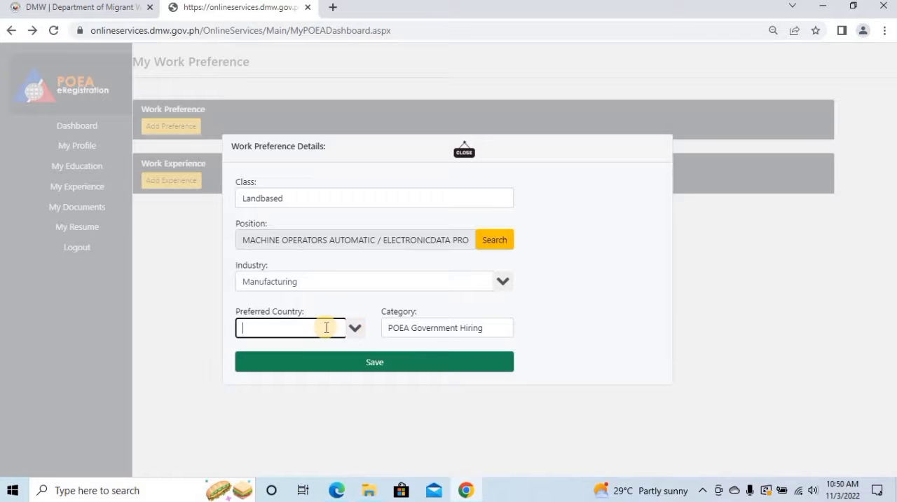
{"action": "type", "text": "SAINT KITTS AND NEVIS"}
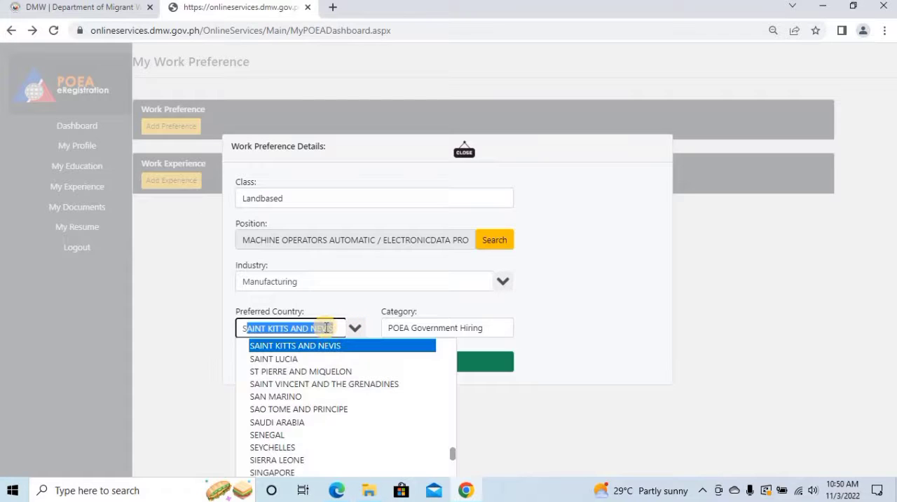
{"action": "left_click", "coordinate": [287, 422]}
{"action": "left_click", "coordinate": [415, 379]}
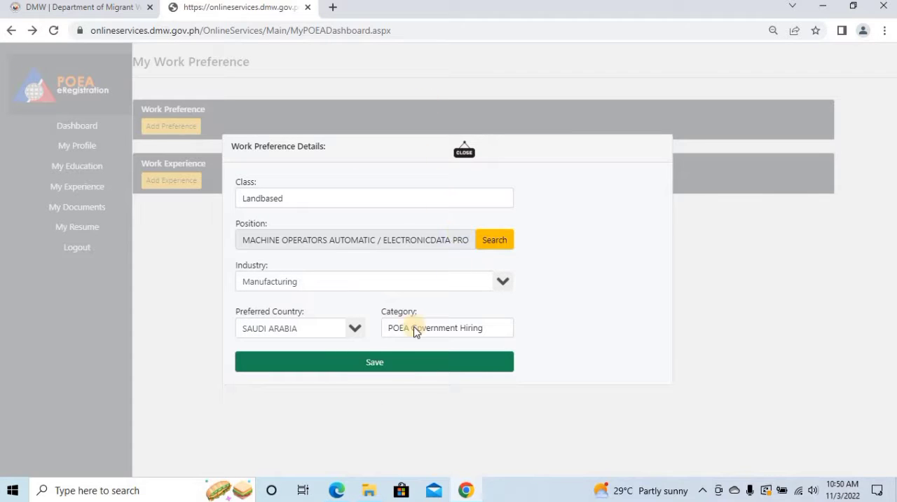
{"action": "left_click", "coordinate": [377, 366]}
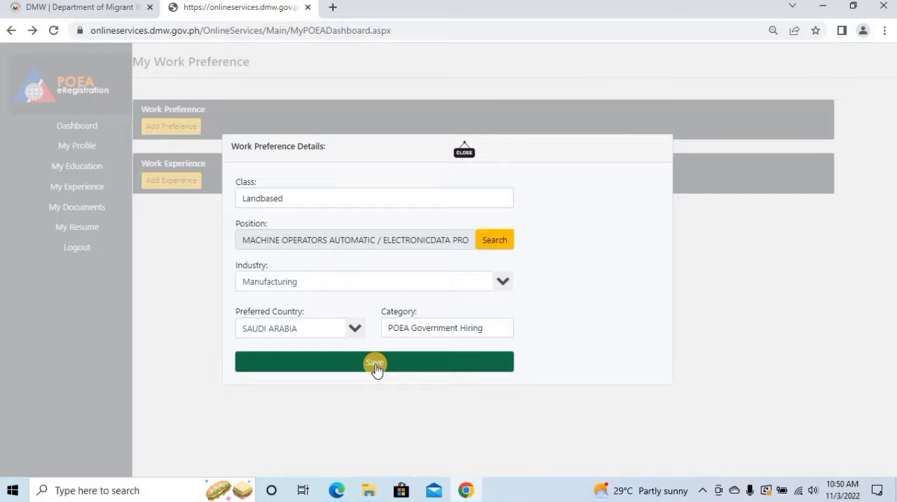
{"action": "left_click", "coordinate": [376, 366]}
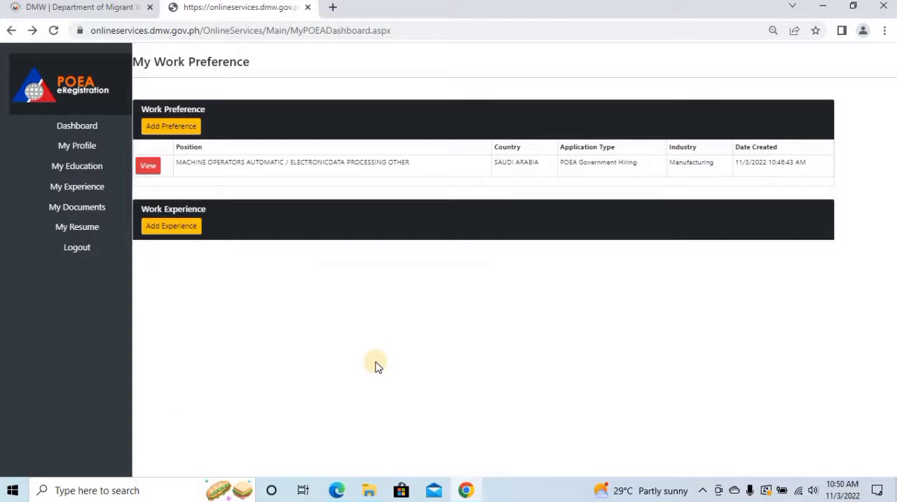
Start a work experience record for BITUMAT CO. LTD., position LABORATORY TECHNICIAN ASSISTANT, start date 05/11/2011, country SAUDI ARABIA.
{"action": "left_click", "coordinate": [170, 231]}
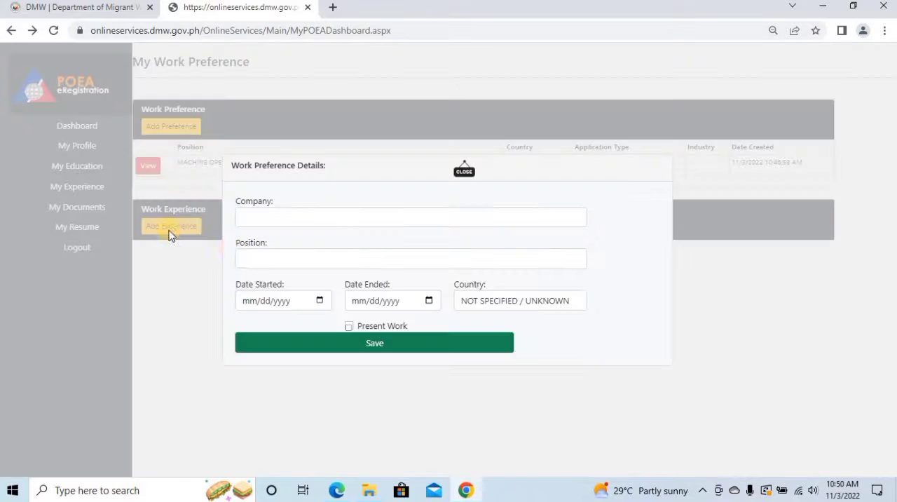
{"action": "left_click", "coordinate": [302, 214]}
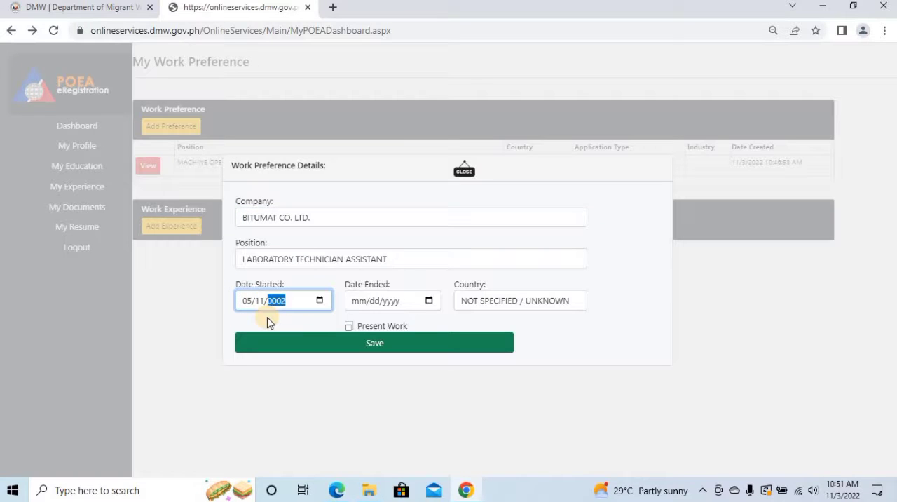
{"action": "type", "text": "1"}
{"action": "left_click", "coordinate": [358, 300]}
{"action": "left_click", "coordinate": [520, 301]}
{"action": "scroll", "coordinate": [561, 175], "scroll_direction": "down", "scroll_amount": 3}
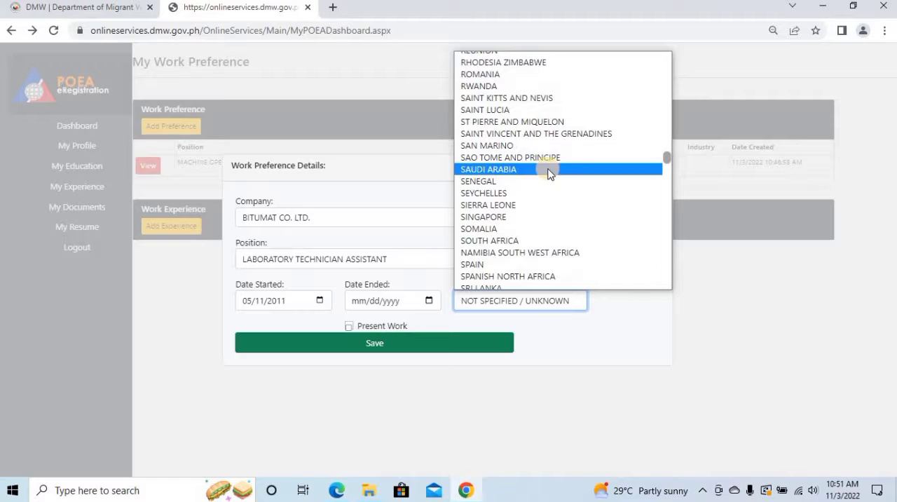
{"action": "left_click", "coordinate": [547, 173]}
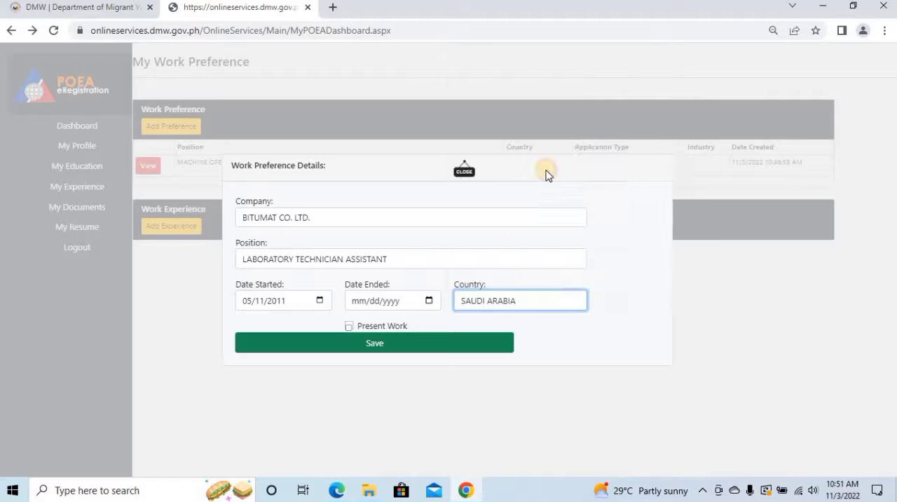
Mark the job as present work and try to save the experience record without an end date.
{"action": "left_click", "coordinate": [348, 326]}
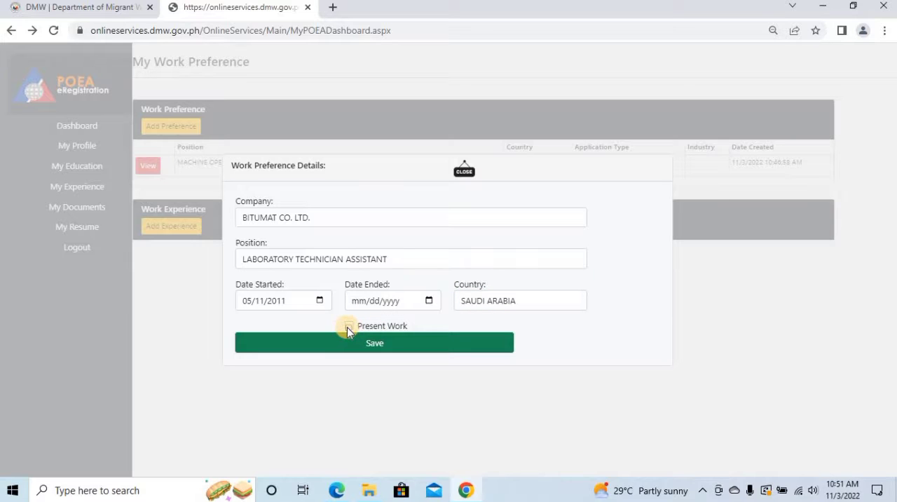
{"action": "left_click", "coordinate": [348, 328]}
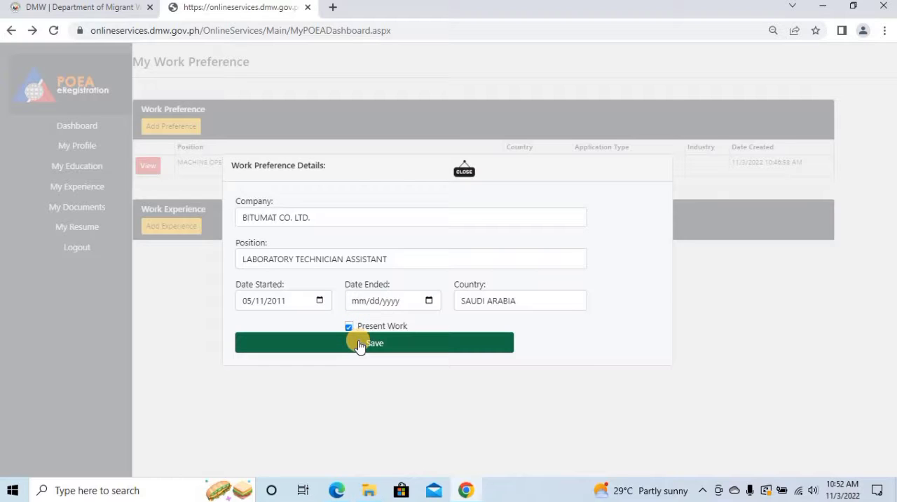
{"action": "left_click", "coordinate": [359, 343]}
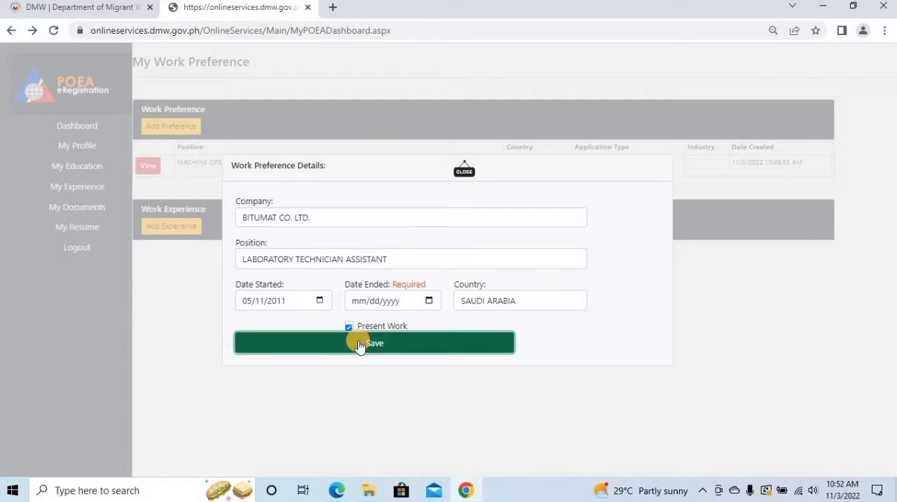
Set the job's end date to 05/11/2011 and save the work experience record.
{"action": "left_click", "coordinate": [360, 302]}
{"action": "left_click", "coordinate": [360, 301]}
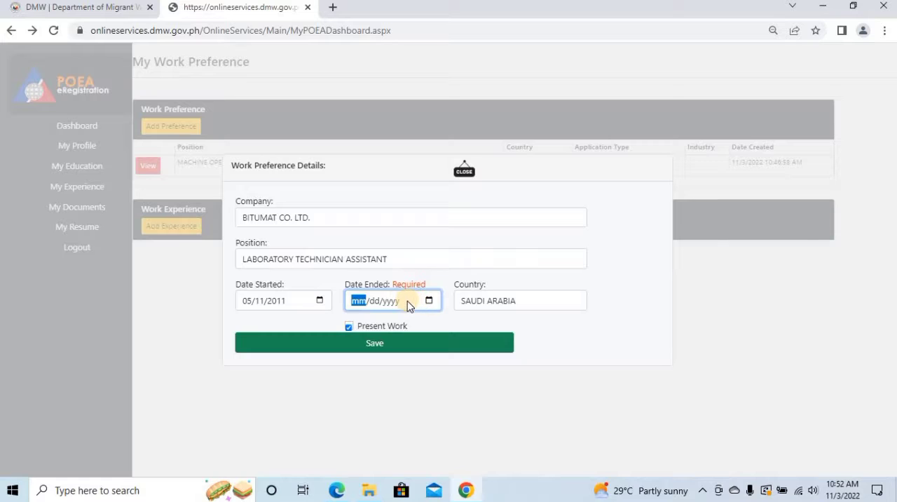
{"action": "type", "text": "05/"}
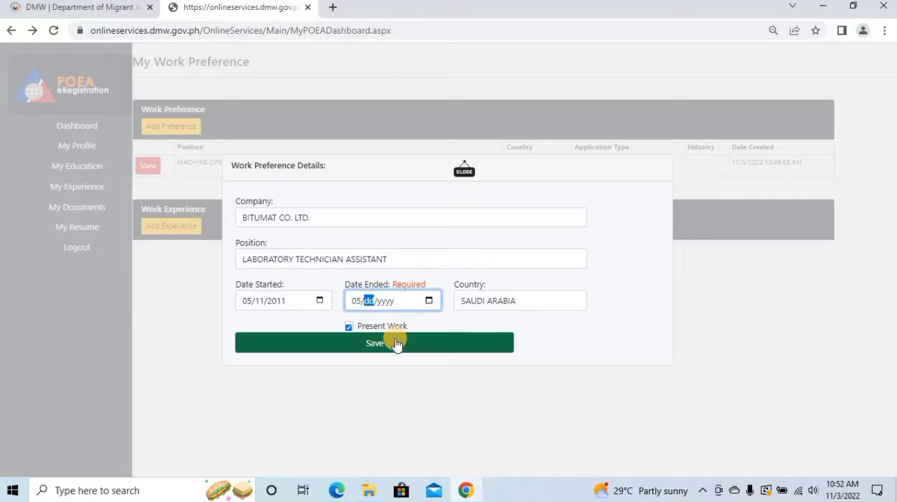
{"action": "type", "text": "11/00"}
{"action": "type", "text": "20"}
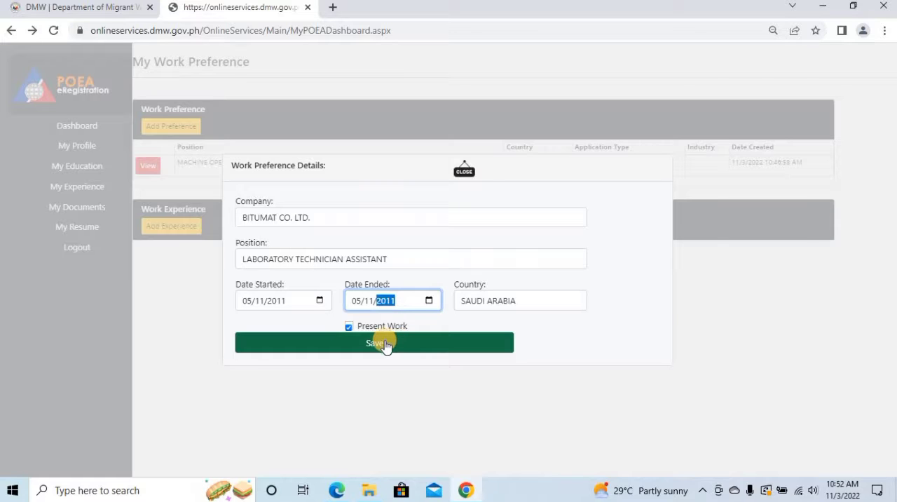
{"action": "left_click", "coordinate": [384, 343]}
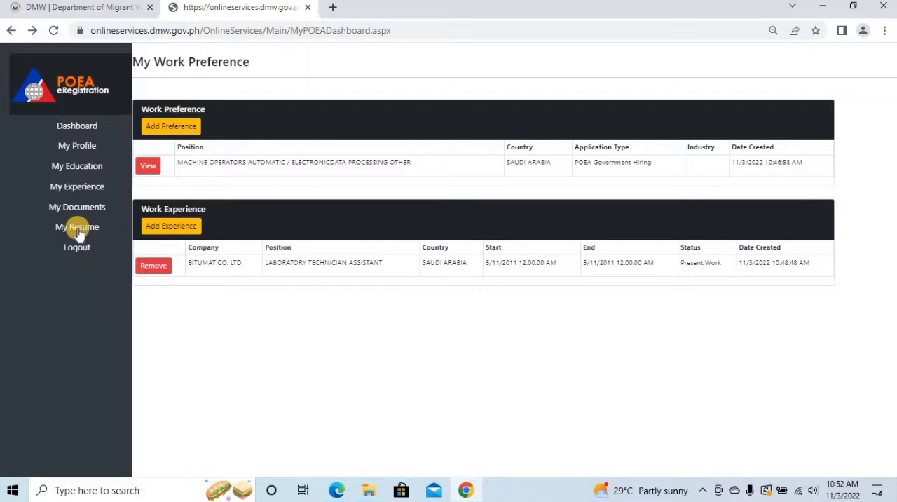
Start a new record in My Documents with NBI Clearance as the document type.
{"action": "left_click", "coordinate": [77, 207]}
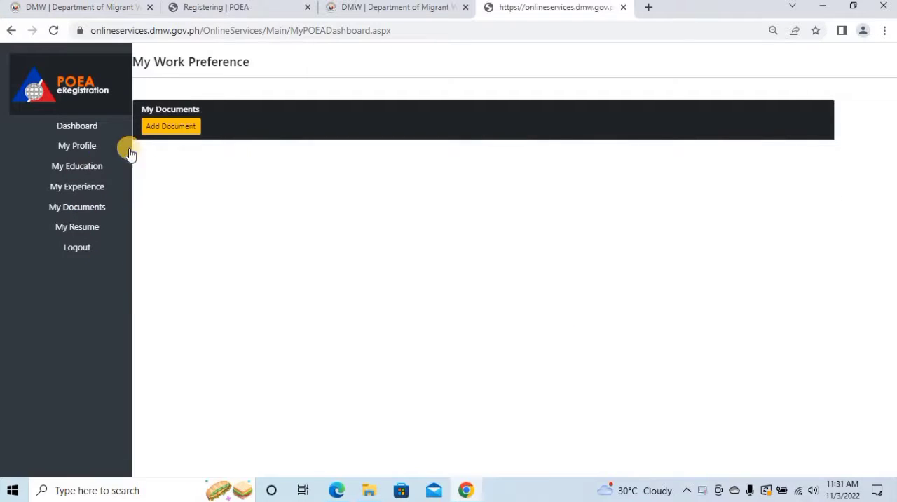
{"action": "left_click", "coordinate": [171, 127]}
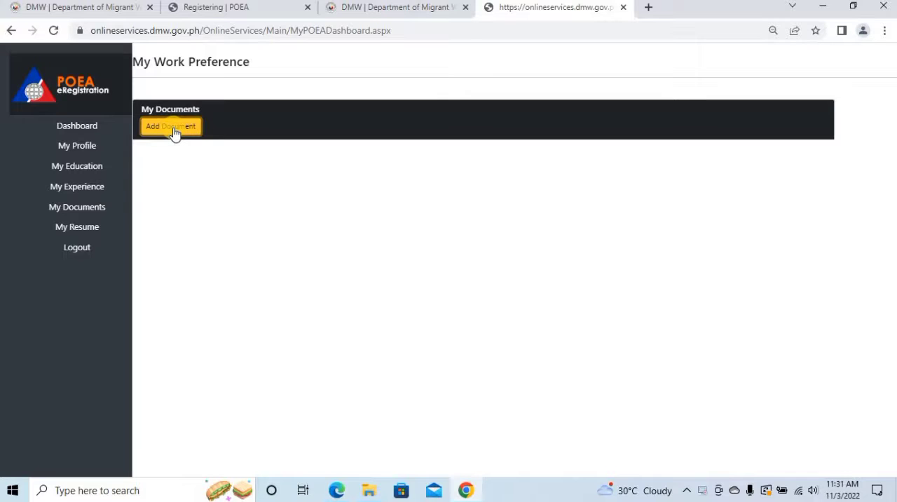
{"action": "left_click", "coordinate": [171, 128]}
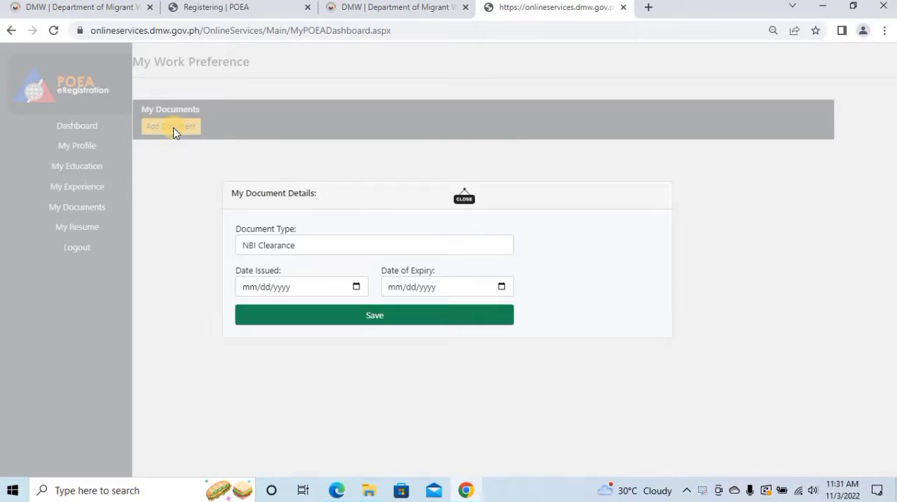
{"action": "left_click", "coordinate": [395, 245]}
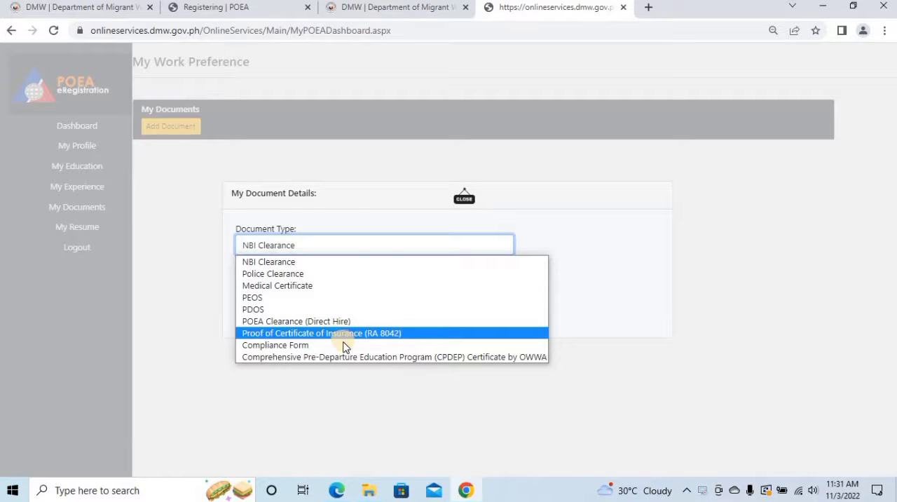
{"action": "left_click", "coordinate": [387, 248]}
Set the NBI Clearance's issue date to 09/28/2022 and expiry date to 09/28/2023, and save the document record.
{"action": "left_click", "coordinate": [321, 289]}
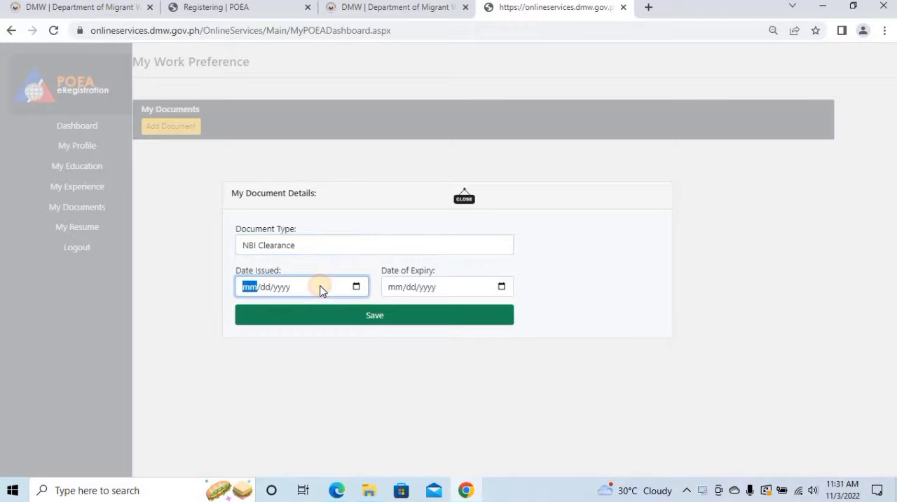
{"action": "type", "text": "09282022"}
{"action": "left_click", "coordinate": [392, 289]}
{"action": "type", "text": "0928202"}
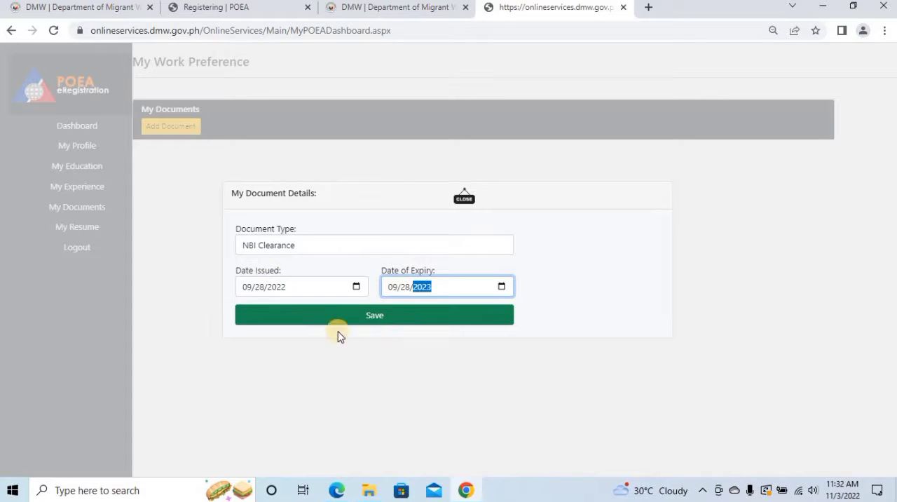
{"action": "left_click", "coordinate": [396, 322]}
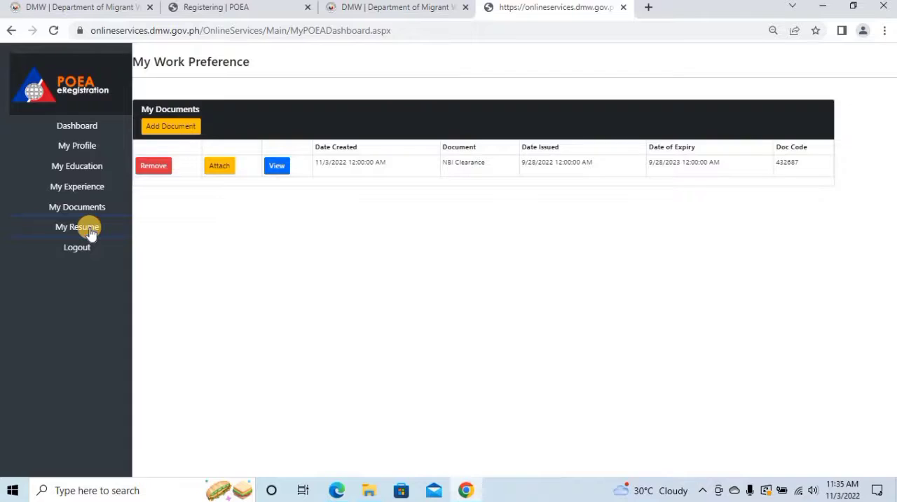
Open My Resume and review the Worker's Information Sheet from personal information through to job preference.
{"action": "left_click", "coordinate": [91, 229]}
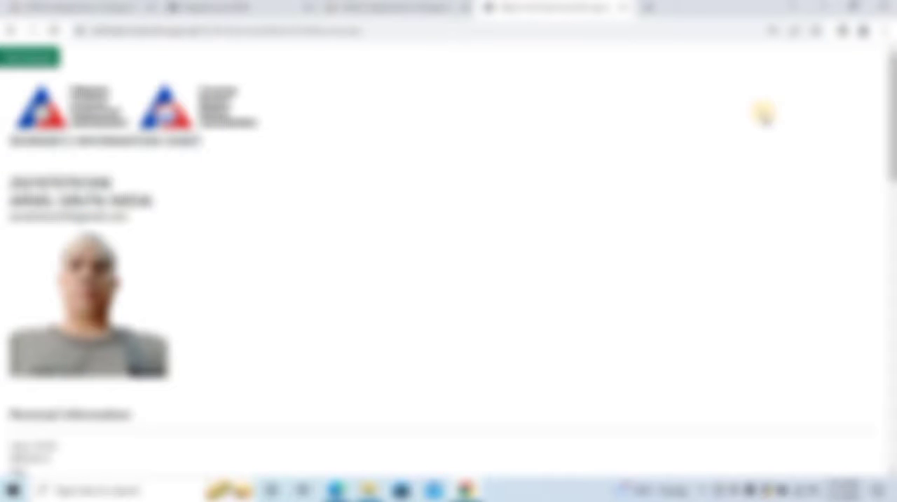
{"action": "scroll", "coordinate": [889, 133], "scroll_direction": "down", "scroll_amount": 2}
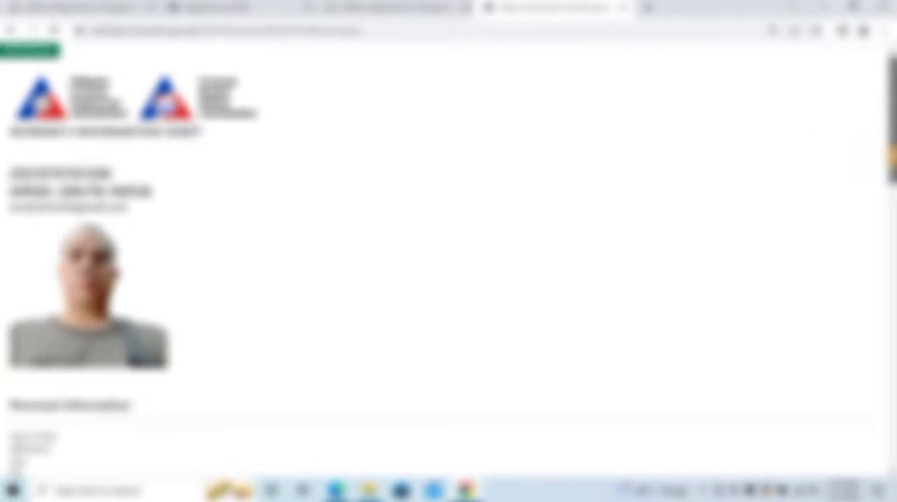
{"action": "scroll", "coordinate": [889, 133], "scroll_direction": "down", "scroll_amount": 4}
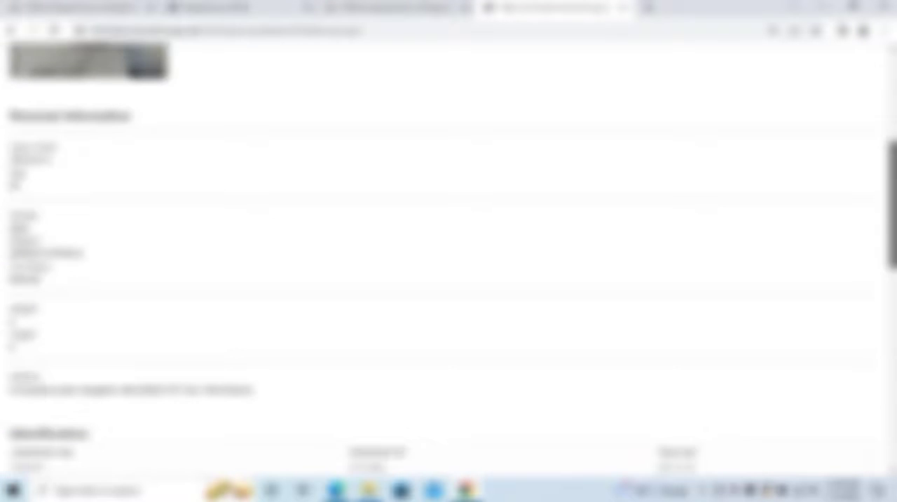
{"action": "scroll", "coordinate": [449, 265], "scroll_direction": "down", "scroll_amount": 1}
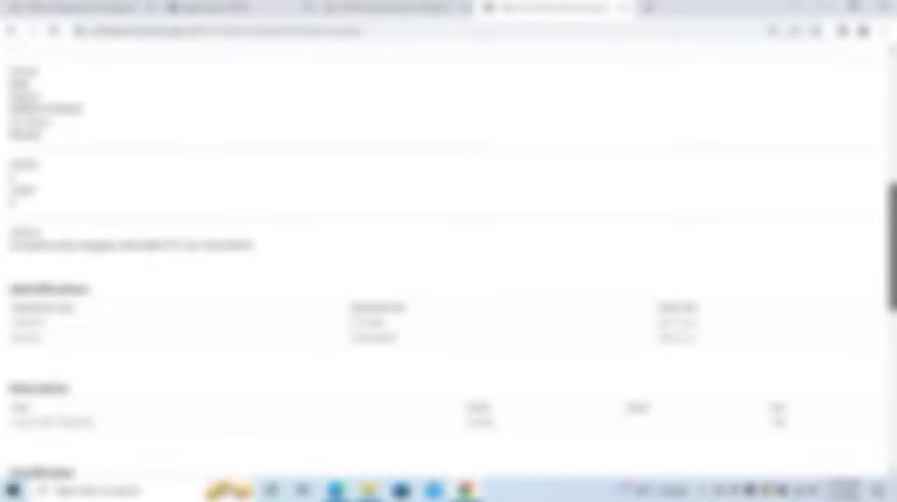
{"action": "scroll", "coordinate": [448, 265], "scroll_direction": "down", "scroll_amount": 3}
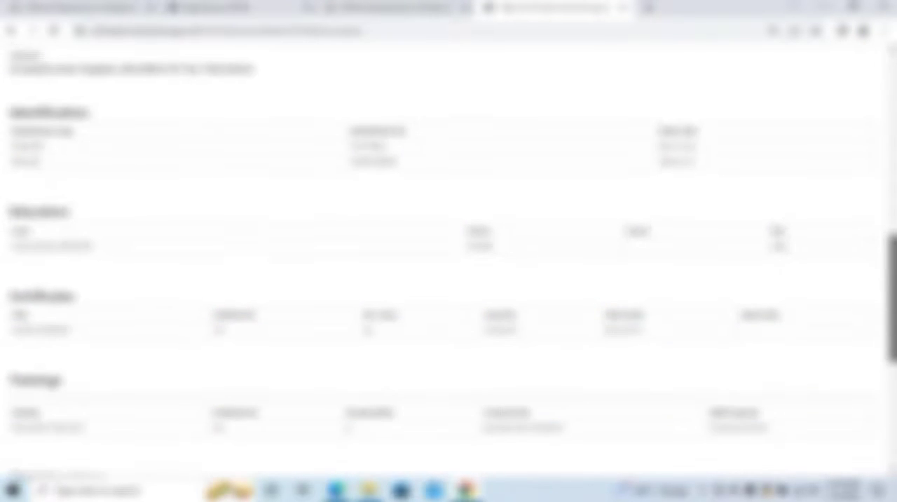
{"action": "scroll", "coordinate": [449, 264], "scroll_direction": "down", "scroll_amount": 3}
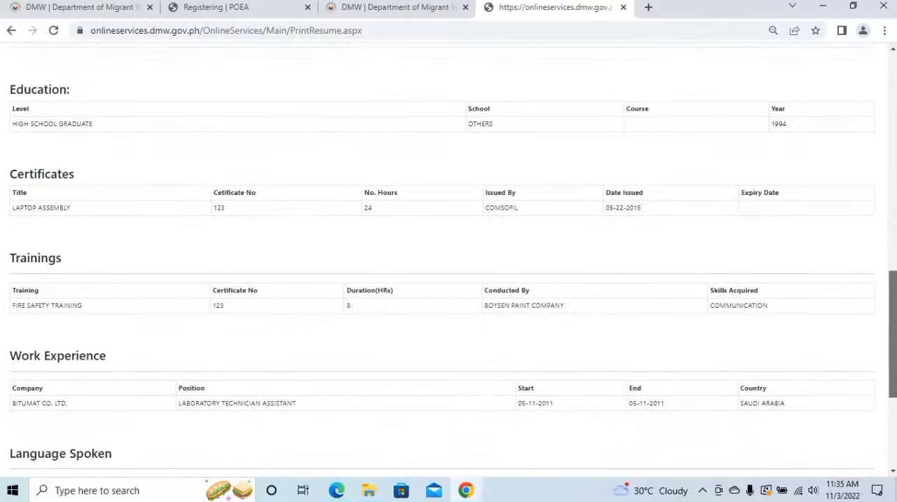
{"action": "scroll", "coordinate": [449, 265], "scroll_direction": "down", "scroll_amount": 3}
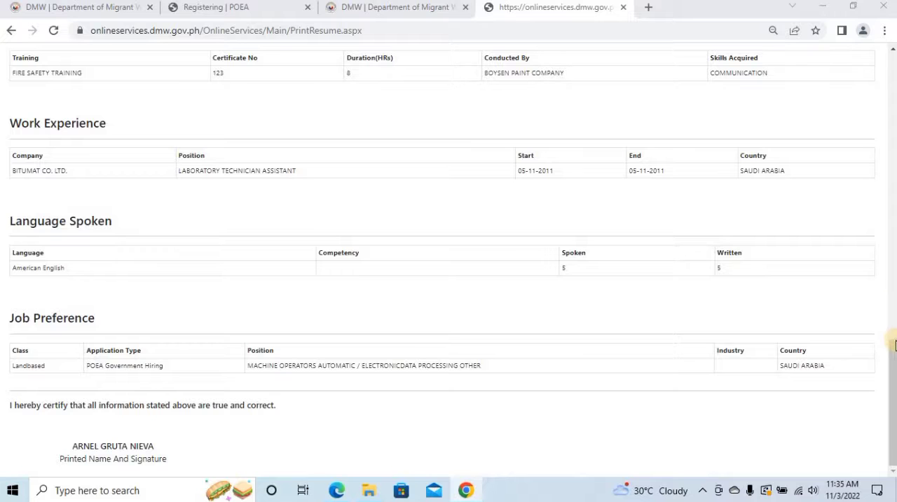
Print the Worker's Information Sheet to a PDF file named PrintResume in the Downloads folder.
{"action": "left_click_drag", "start_coordinate": [889, 365], "coordinate": [890, 70]}
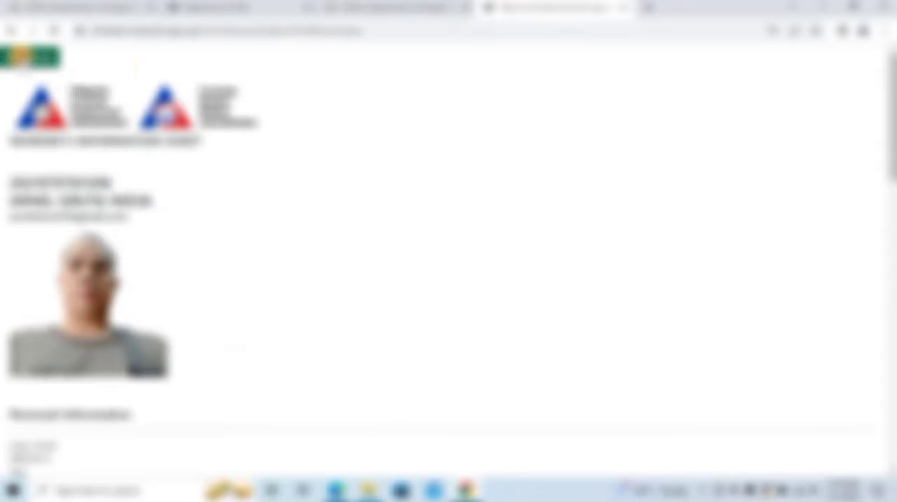
{"action": "left_click", "coordinate": [21, 57]}
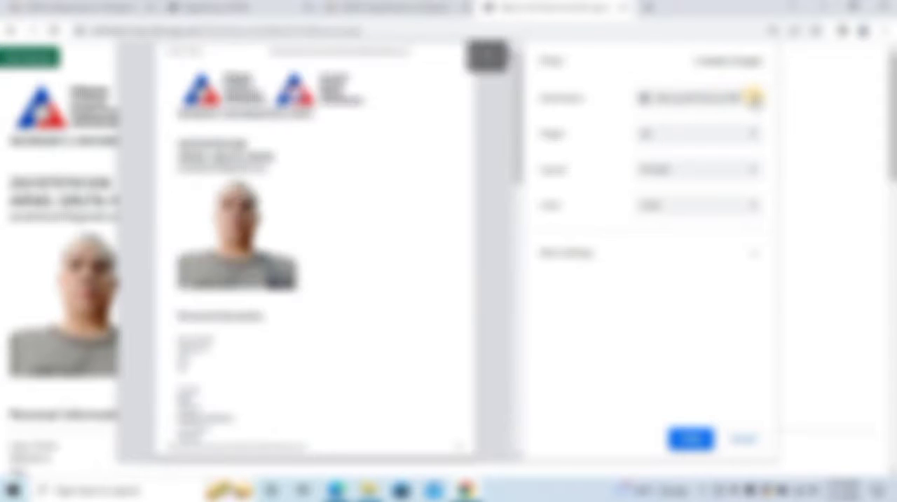
{"action": "left_click", "coordinate": [753, 97]}
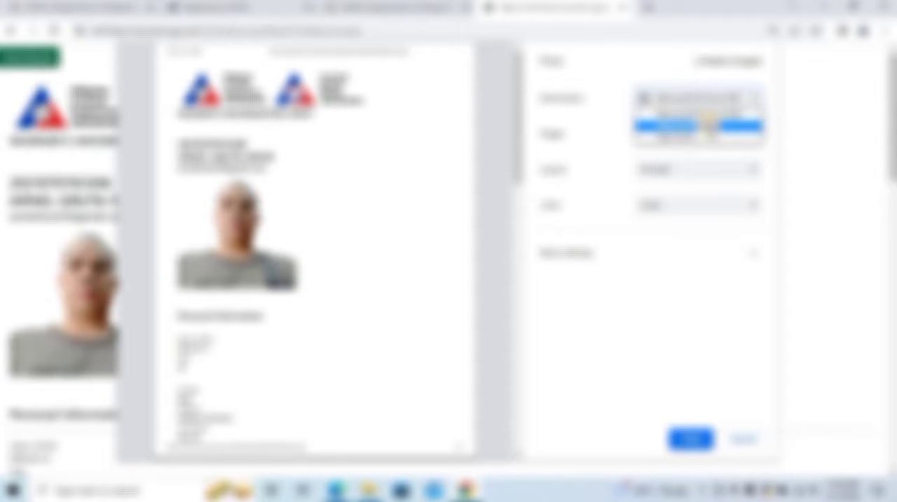
{"action": "left_click", "coordinate": [708, 124]}
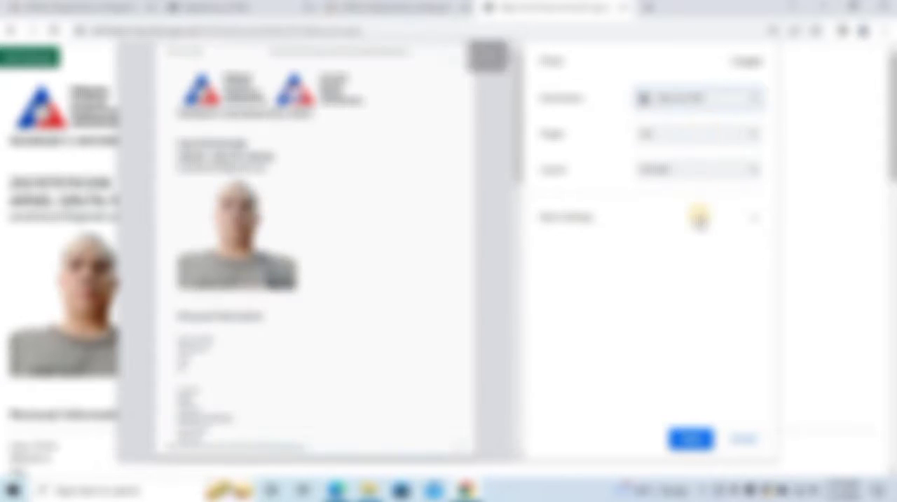
{"action": "left_click", "coordinate": [690, 439]}
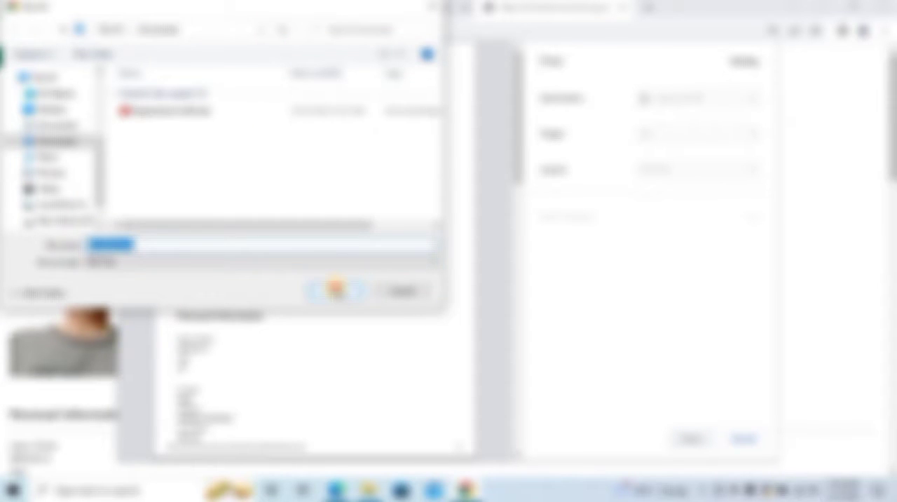
{"action": "left_click", "coordinate": [336, 289]}
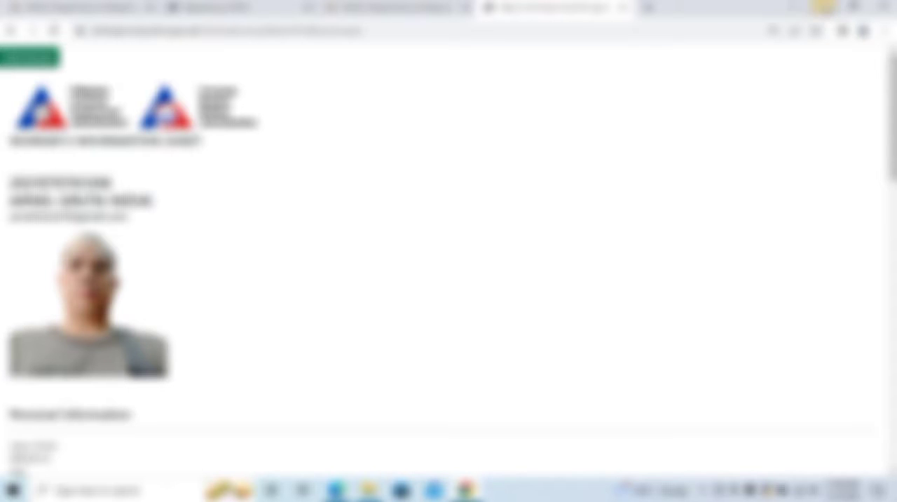
Switch to File Explorer and open PrintResume from the Downloads folder with Microsoft Edge.
{"action": "left_click", "coordinate": [824, 7]}
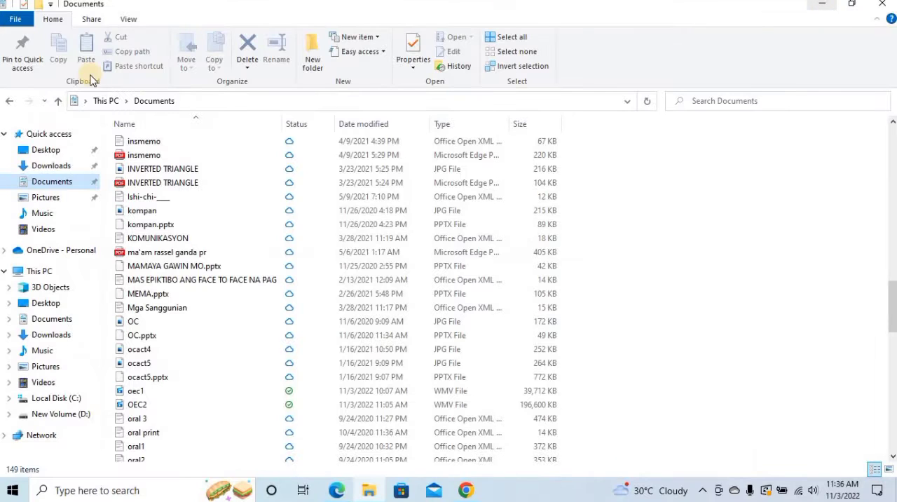
{"action": "left_click", "coordinate": [63, 165]}
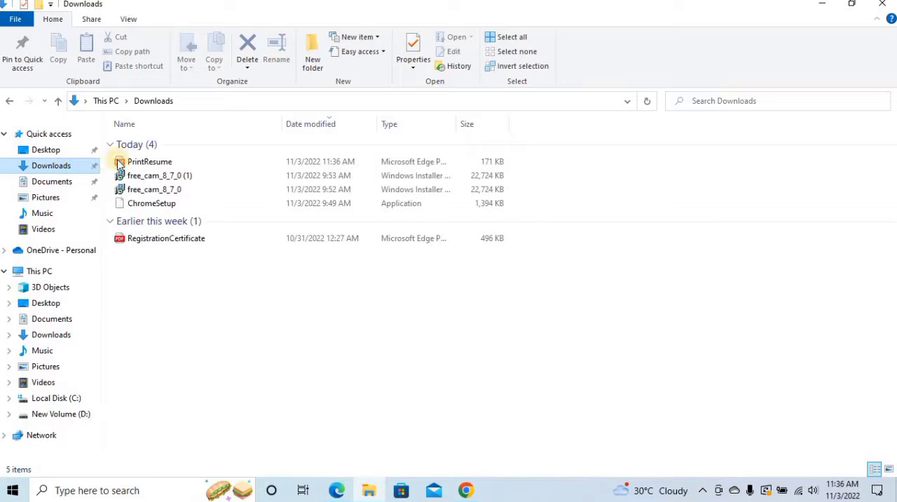
{"action": "left_click", "coordinate": [169, 166]}
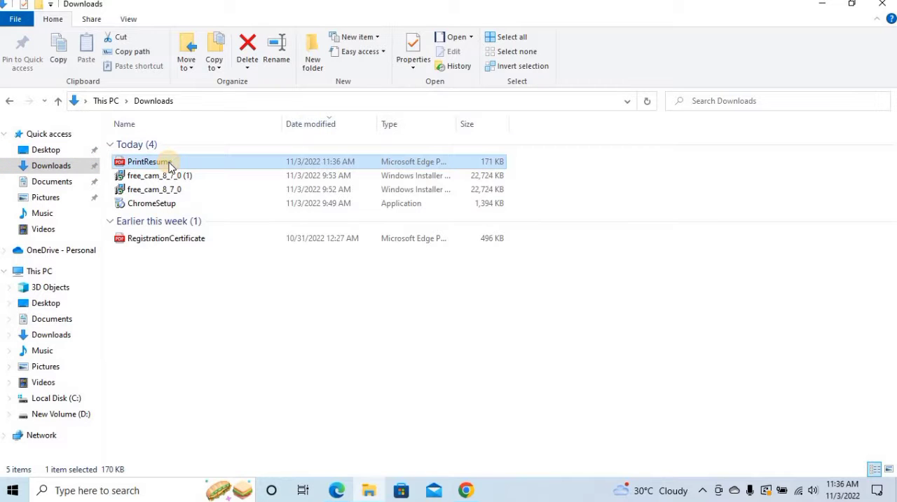
{"action": "double_click", "coordinate": [169, 166]}
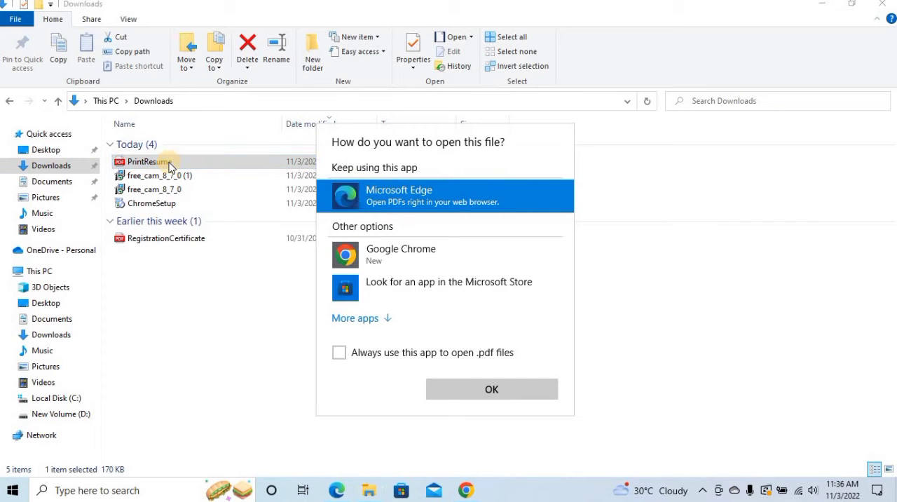
{"action": "left_click", "coordinate": [468, 389]}
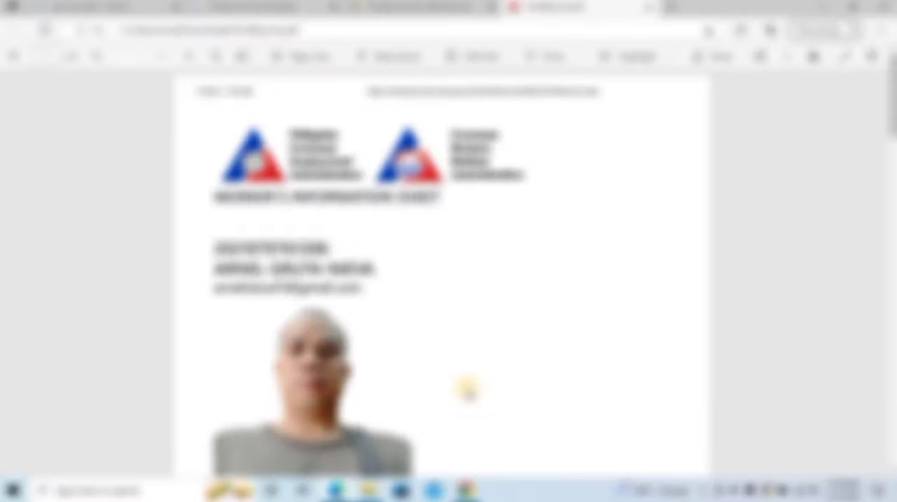
Examine all pages of the PrintResume PDF, from personal information down to the certification and signature block.
{"action": "scroll", "coordinate": [887, 128], "scroll_direction": "down", "scroll_amount": 6}
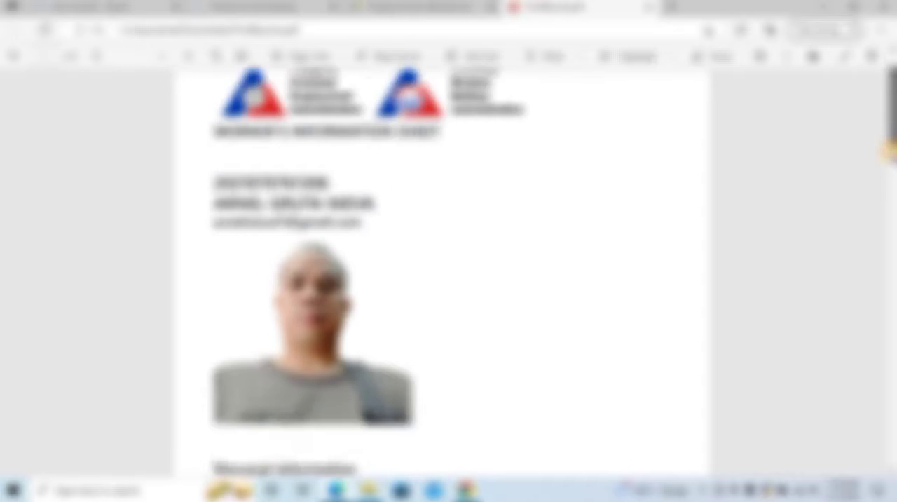
{"action": "scroll", "coordinate": [441, 273], "scroll_direction": "down", "scroll_amount": 2}
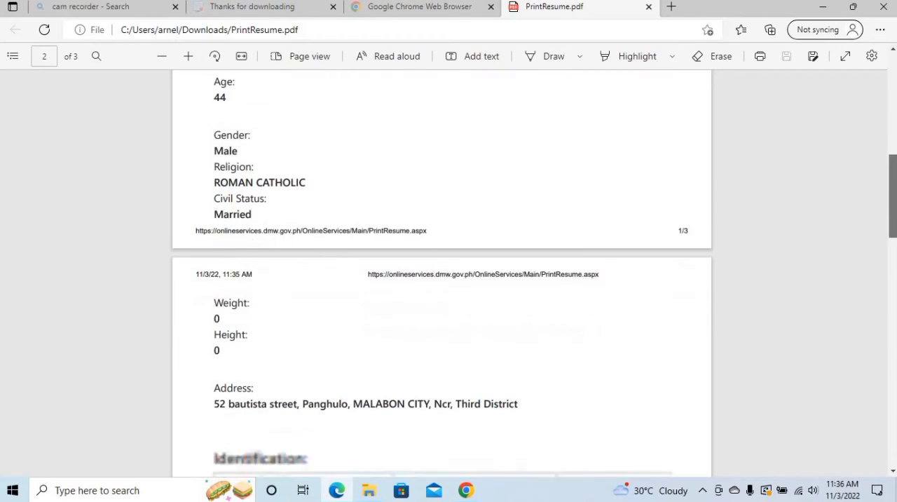
{"action": "scroll", "coordinate": [441, 273], "scroll_direction": "down", "scroll_amount": 3}
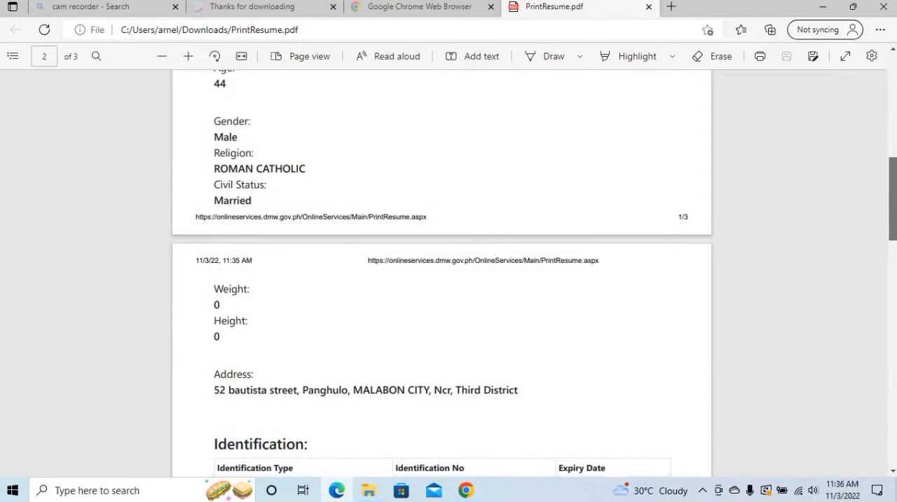
{"action": "scroll", "coordinate": [441, 273], "scroll_direction": "down", "scroll_amount": 7}
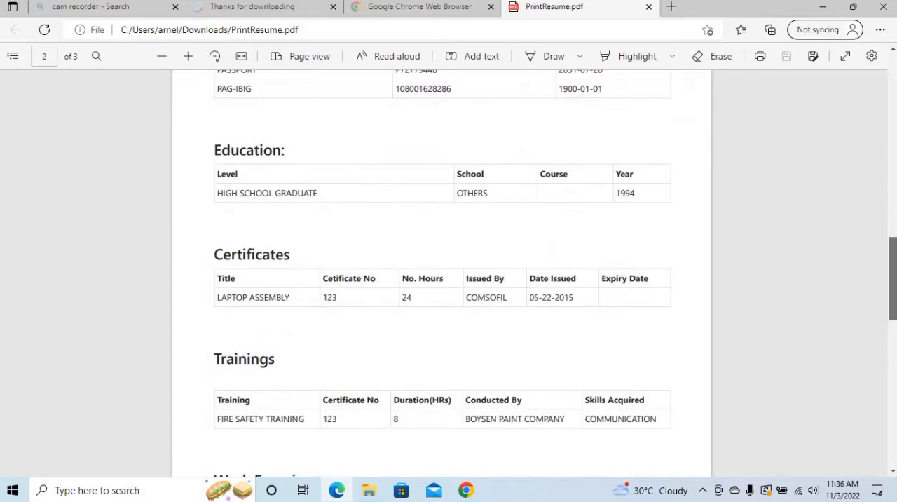
{"action": "scroll", "coordinate": [441, 273], "scroll_direction": "down", "scroll_amount": 1}
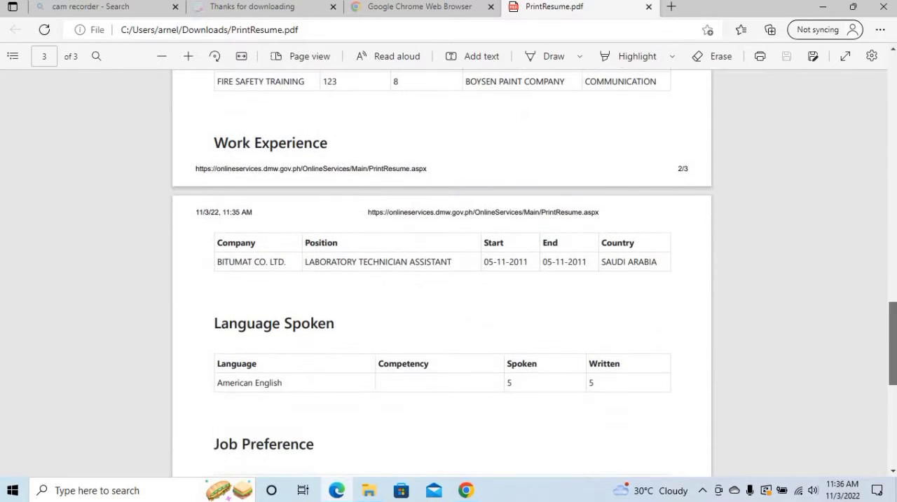
{"action": "scroll", "coordinate": [442, 273], "scroll_direction": "down", "scroll_amount": 3}
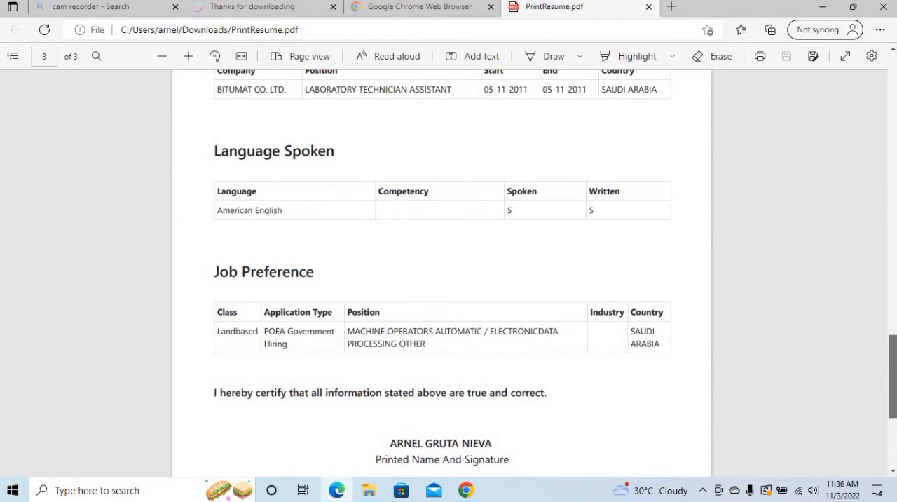
{"action": "scroll", "coordinate": [442, 274], "scroll_direction": "down", "scroll_amount": 4}
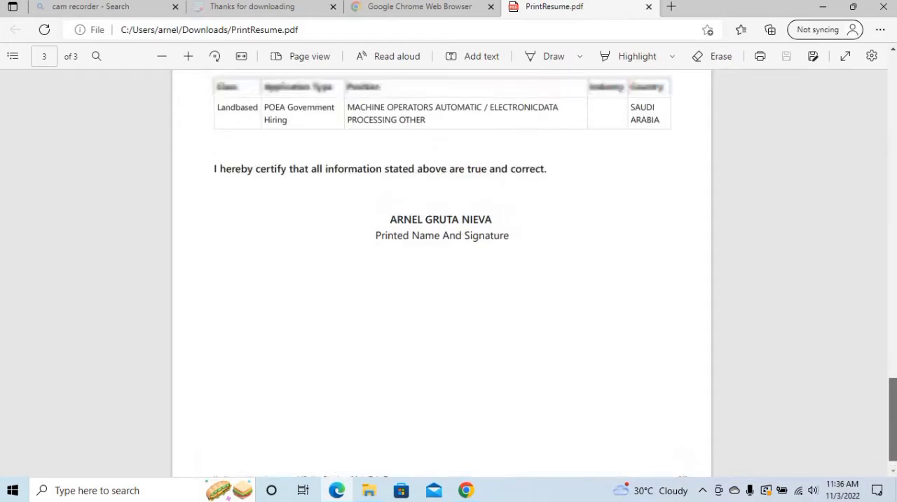